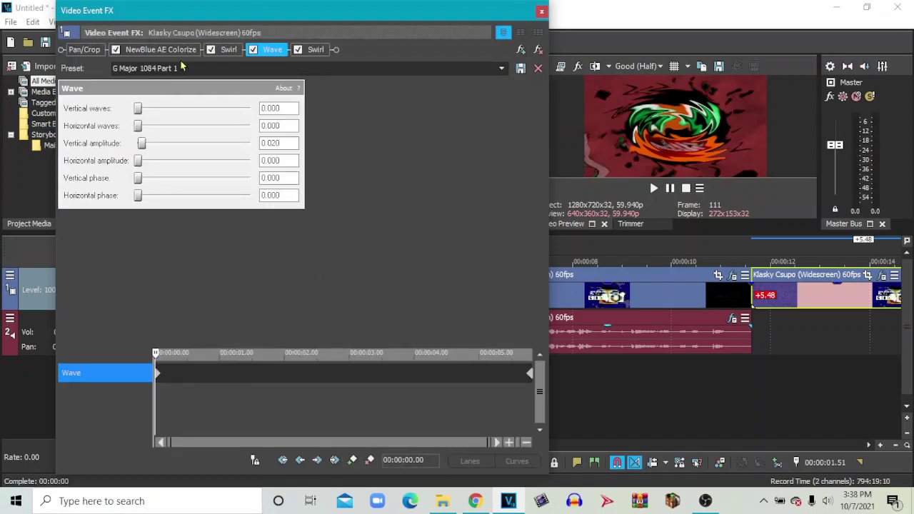
Step: Review the first clip's video effects: NewBlue AE Colorize, both Swirl effects, and Wave at its start and end keyframes
{"action": "left_click", "coordinate": [171, 50]}
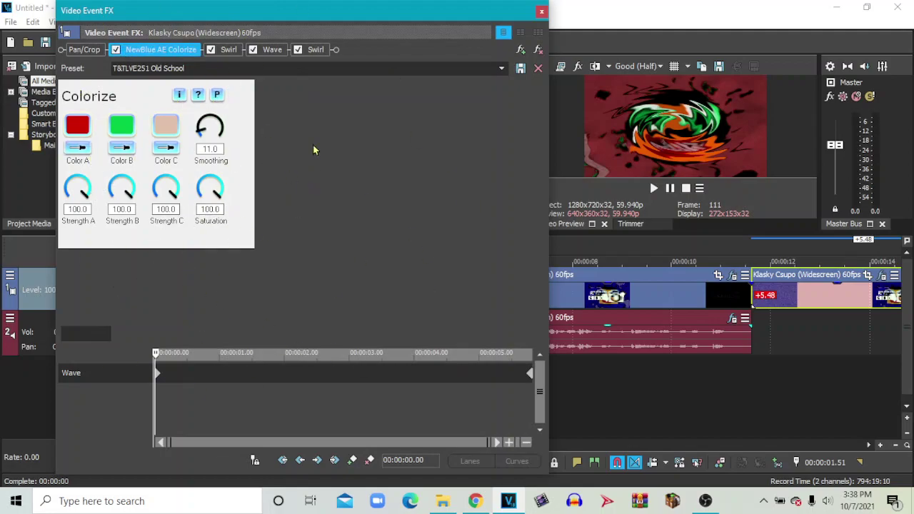
{"action": "left_click", "coordinate": [228, 50]}
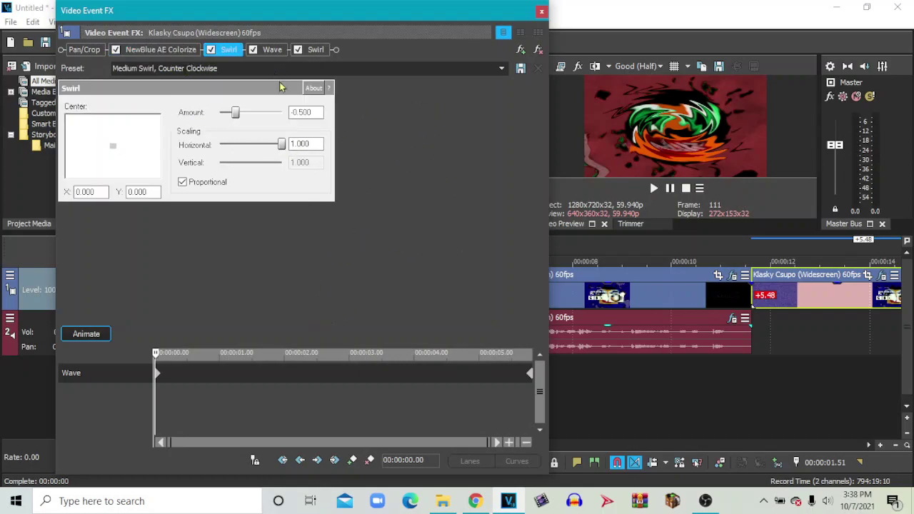
{"action": "left_click", "coordinate": [270, 51]}
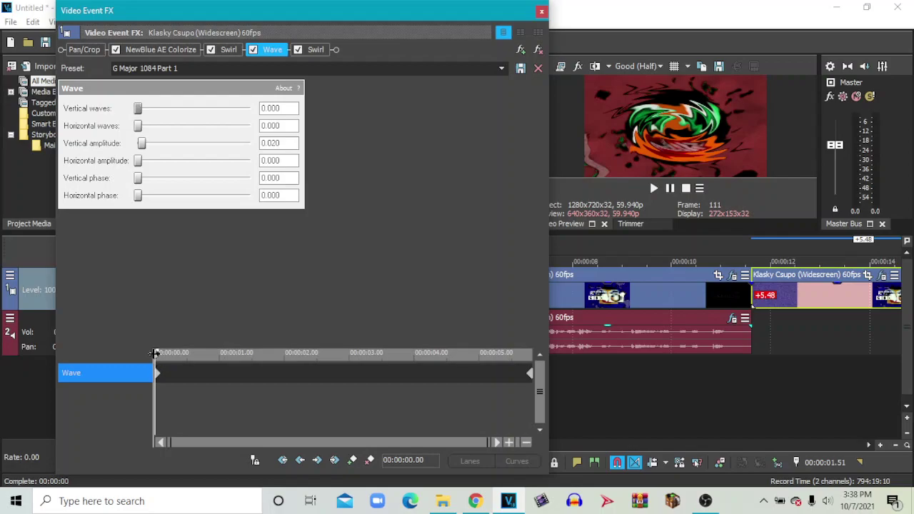
{"action": "left_click_drag", "start_coordinate": [154, 352], "coordinate": [694, 389]}
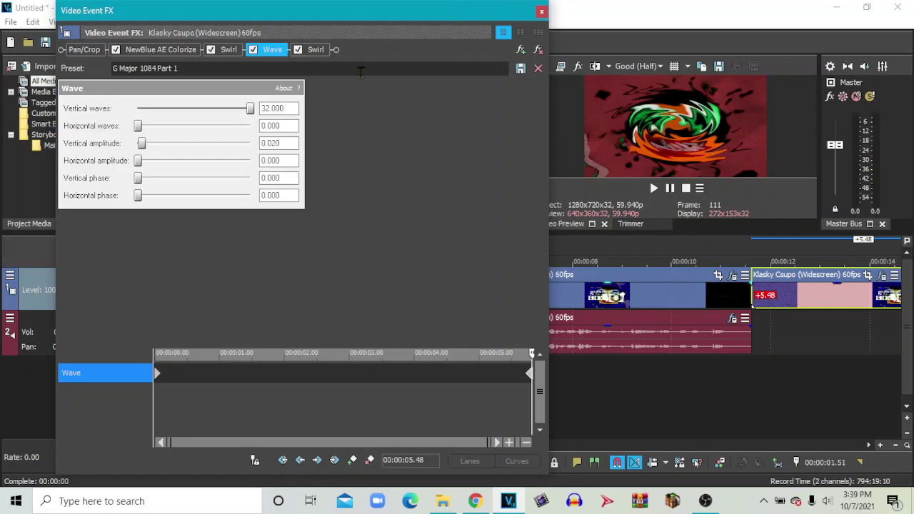
{"action": "left_click", "coordinate": [315, 49]}
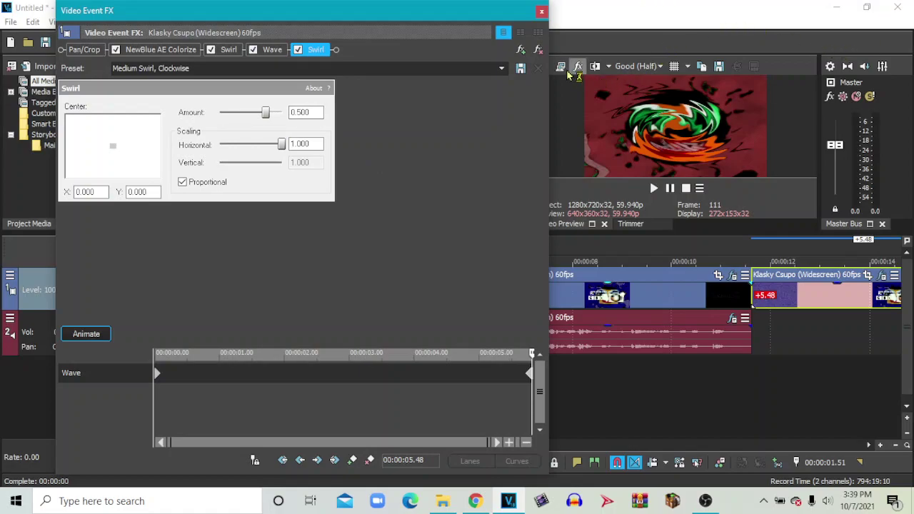
{"action": "left_click", "coordinate": [541, 12]}
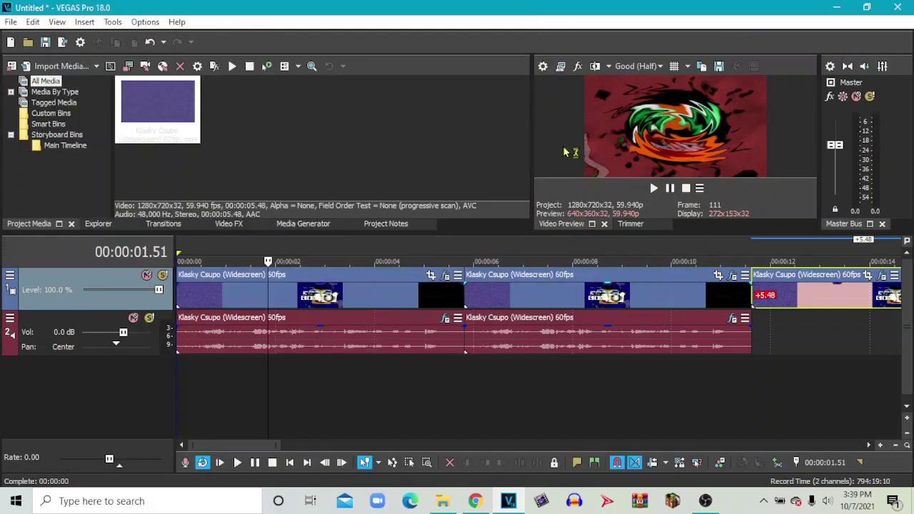
Step: Preview a frame of the second clip and review its Colorize, Invert, HSL Adjust and Earthquake video effect settings
{"action": "left_click", "coordinate": [561, 262]}
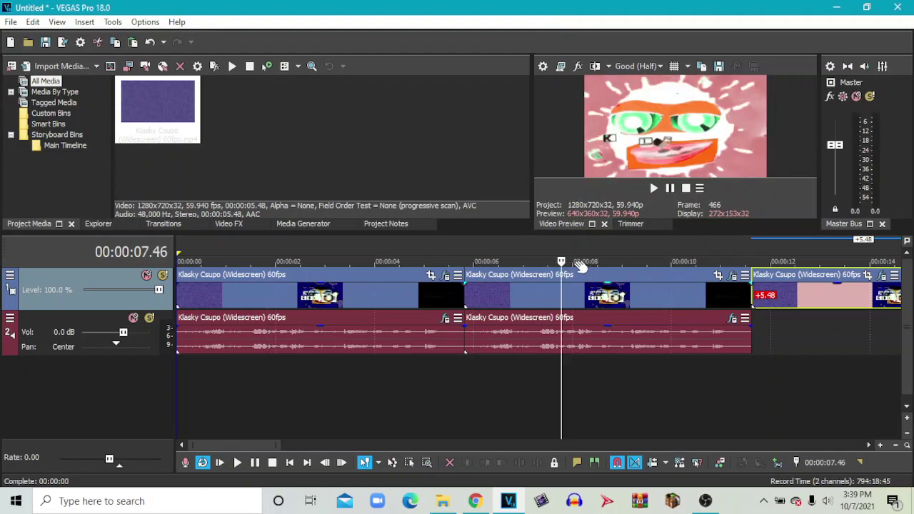
{"action": "left_click", "coordinate": [554, 259]}
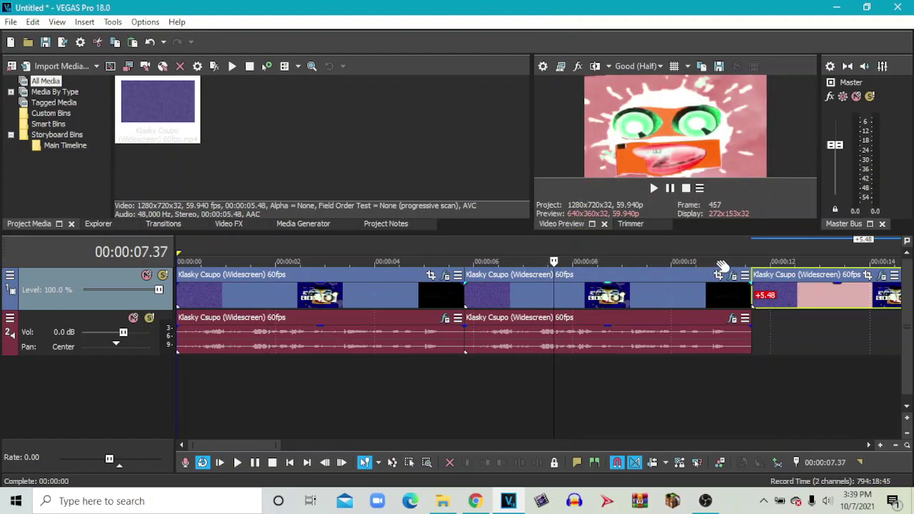
{"action": "scroll", "coordinate": [725, 278], "scroll_direction": "up", "scroll_amount": 10}
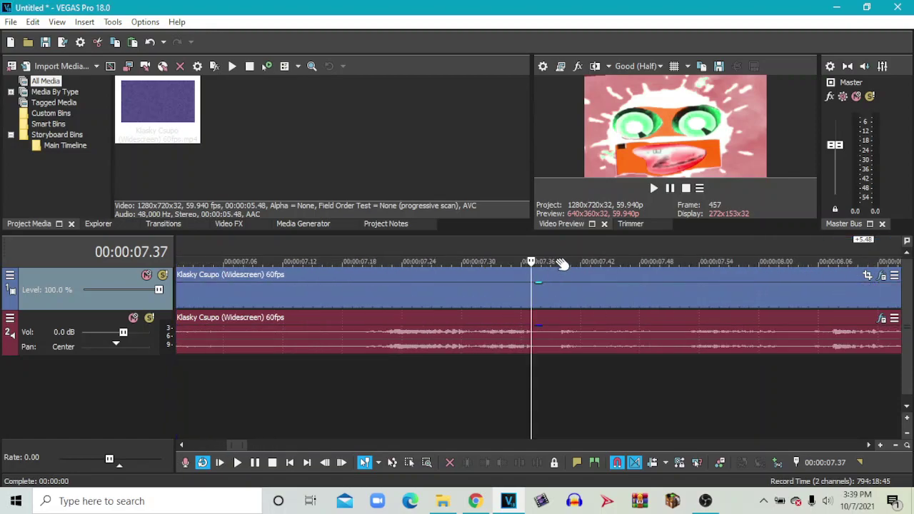
{"action": "scroll", "coordinate": [716, 289], "scroll_direction": "down", "scroll_amount": 10}
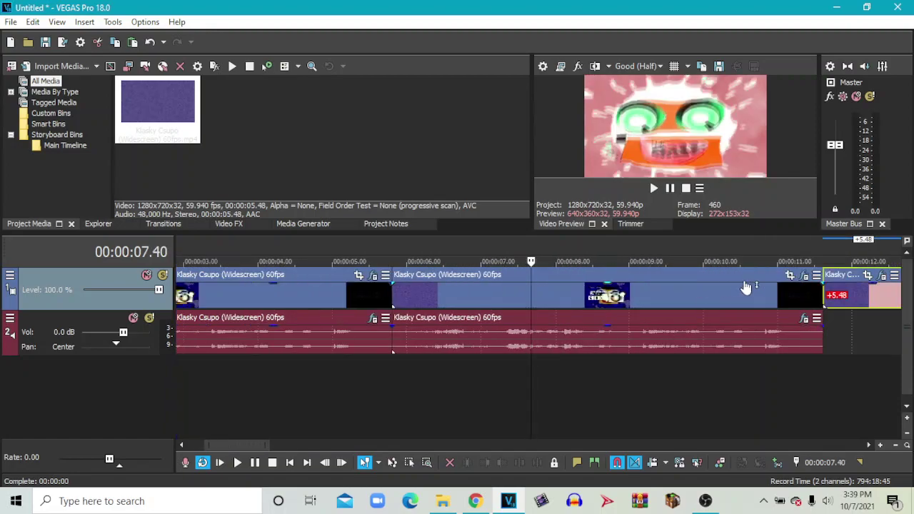
{"action": "left_click", "coordinate": [805, 275]}
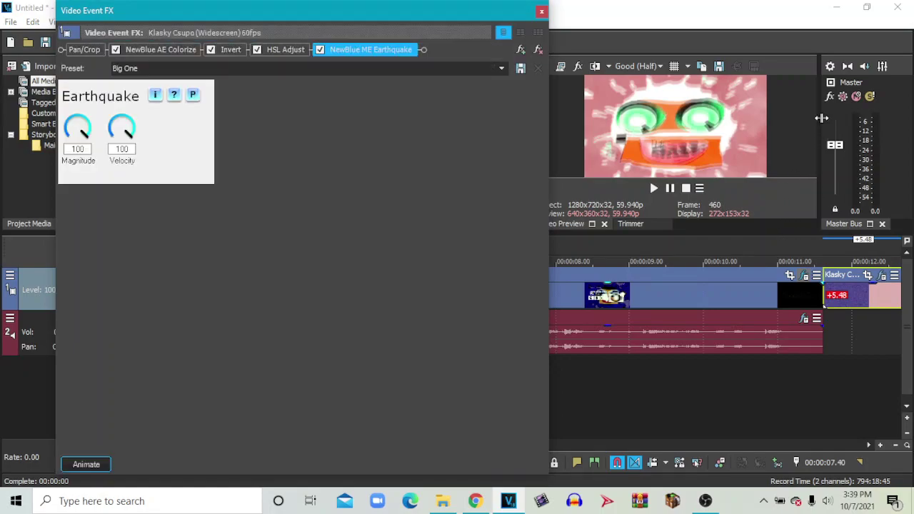
{"action": "left_click", "coordinate": [161, 49]}
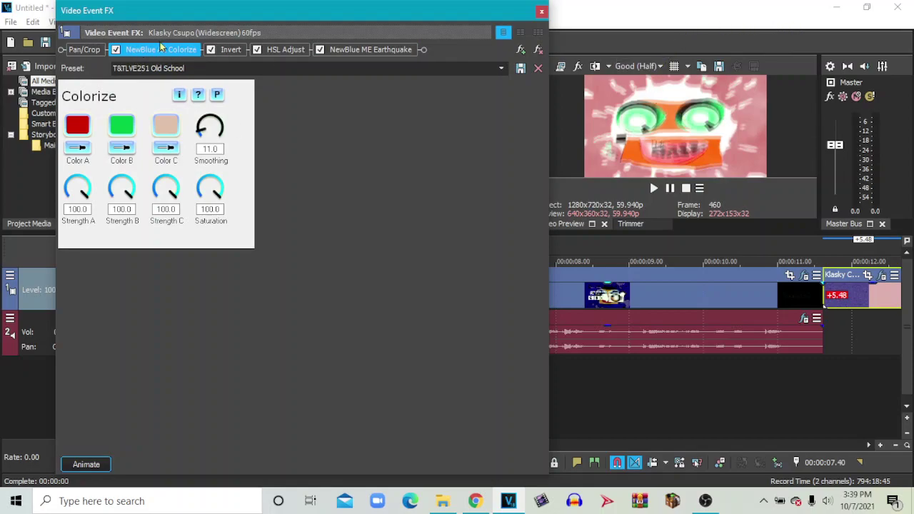
{"action": "left_click", "coordinate": [231, 53]}
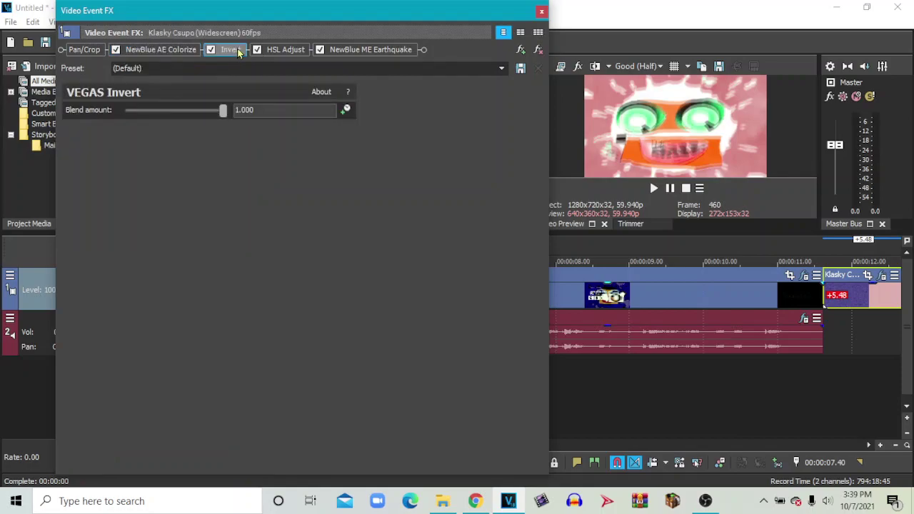
{"action": "left_click", "coordinate": [238, 52]}
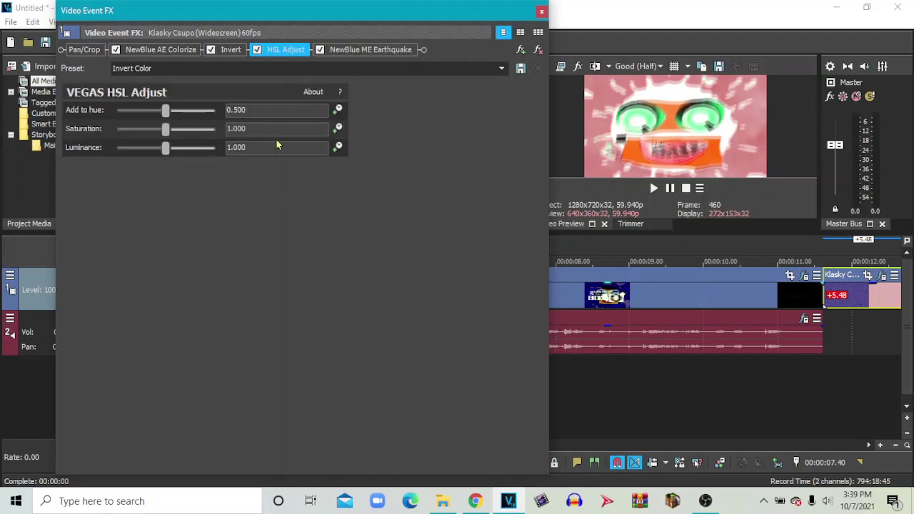
{"action": "left_click", "coordinate": [368, 53]}
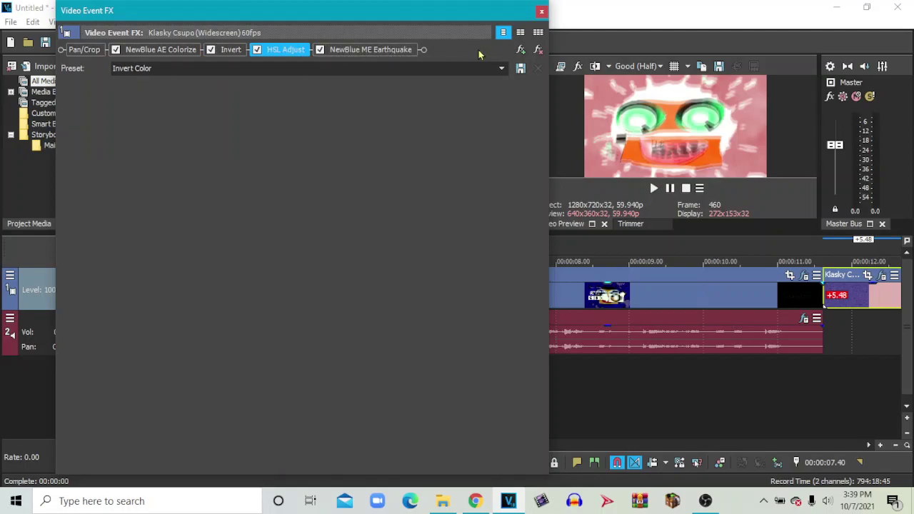
{"action": "left_click", "coordinate": [541, 12]}
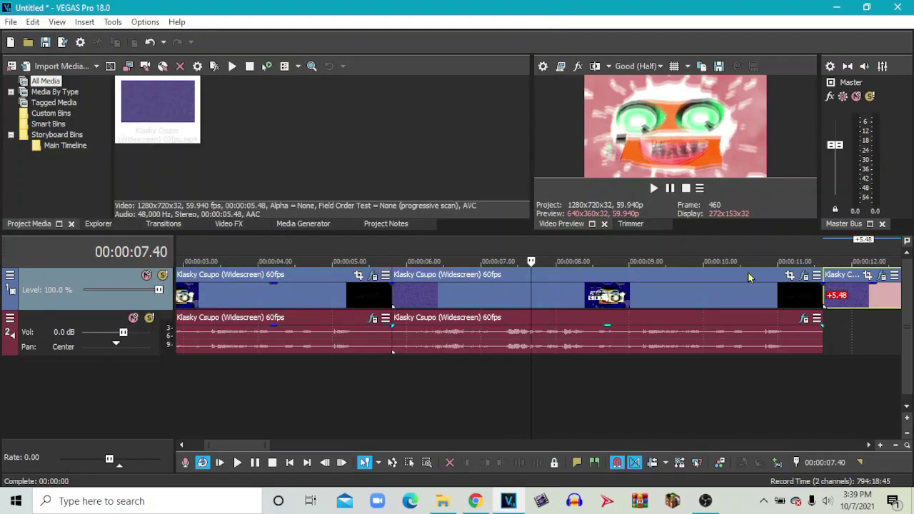
Step: Examine the first clip's audio effects, covering the full IL Vocodex interface and the Time Stretch settings
{"action": "left_click", "coordinate": [371, 319]}
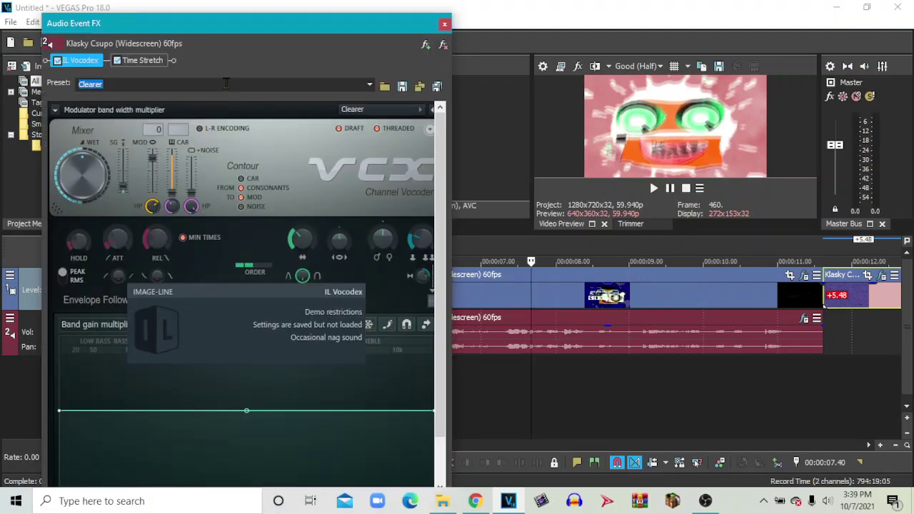
{"action": "left_click_drag", "start_coordinate": [231, 13], "coordinate": [260, 2]}
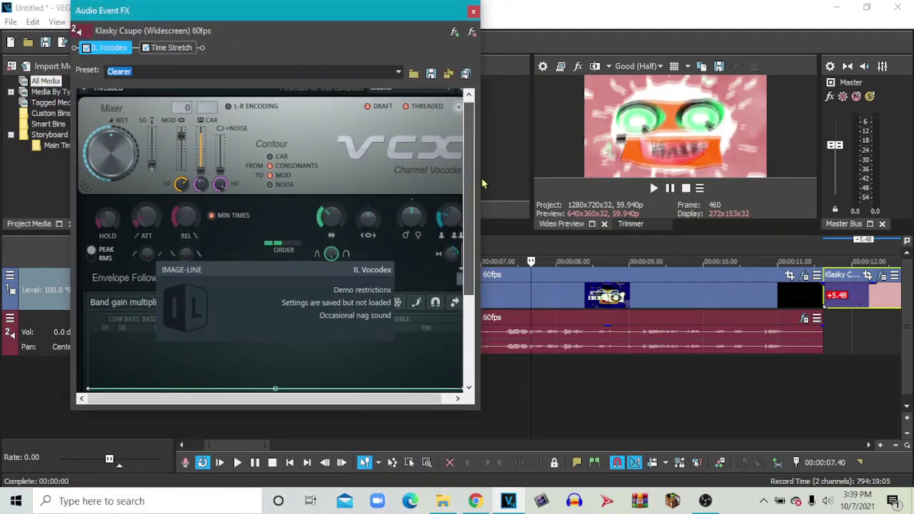
{"action": "scroll", "coordinate": [391, 108], "scroll_direction": "down", "scroll_amount": 3}
{"action": "left_click_drag", "start_coordinate": [350, 17], "coordinate": [509, 308]}
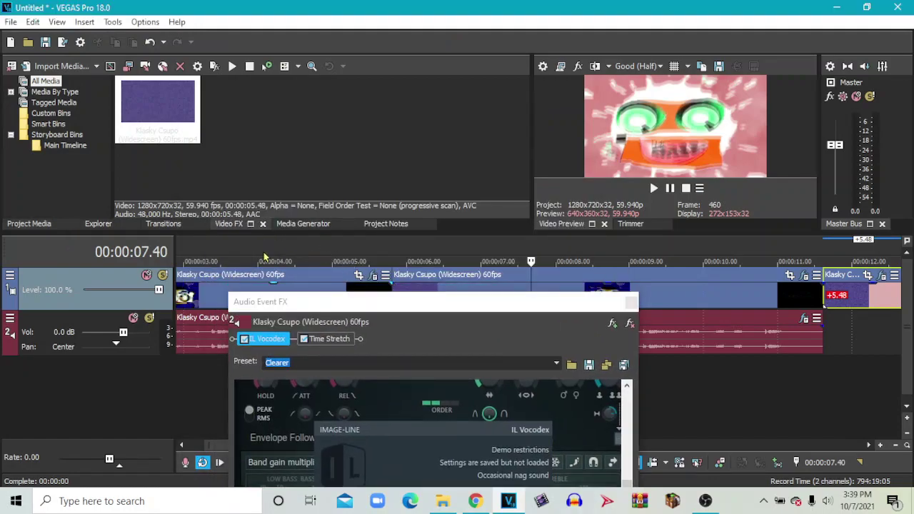
{"action": "left_click", "coordinate": [263, 261]}
{"action": "left_click", "coordinate": [228, 224]}
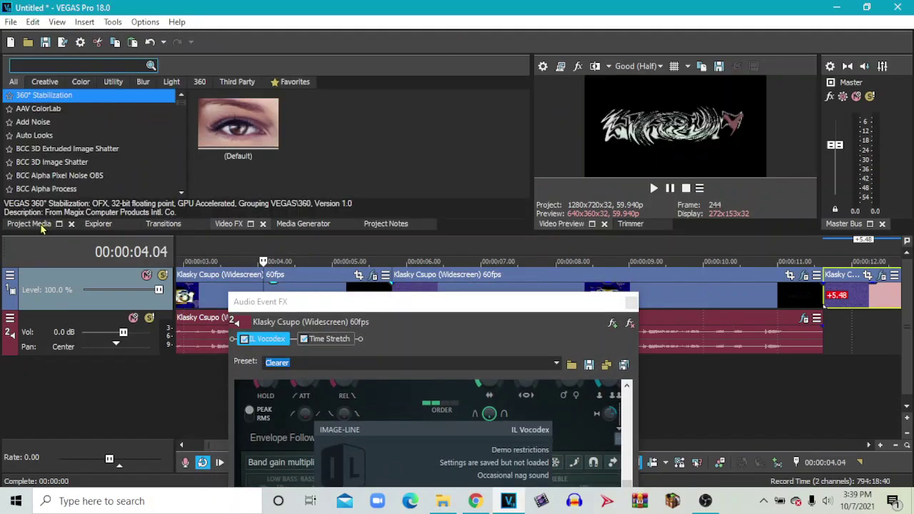
{"action": "left_click", "coordinate": [29, 223]}
{"action": "left_click_drag", "start_coordinate": [284, 303], "coordinate": [192, 33]}
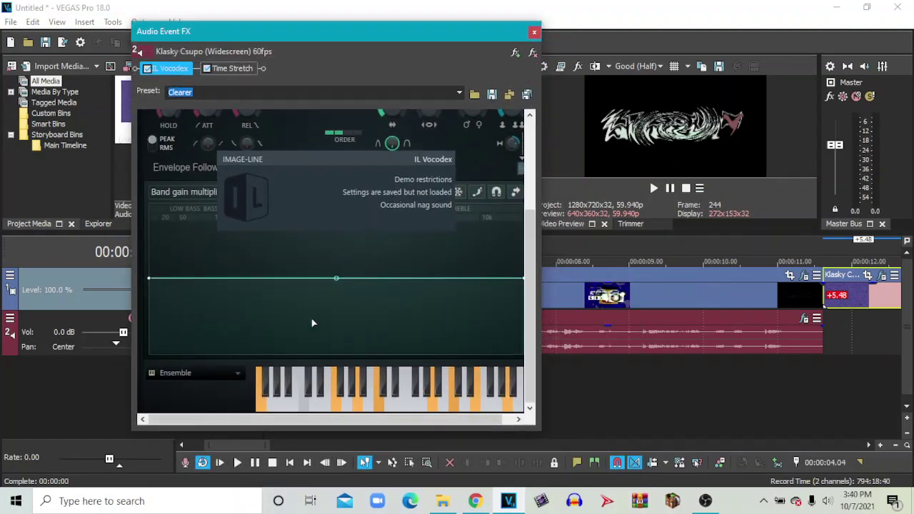
{"action": "left_click_drag", "start_coordinate": [529, 241], "coordinate": [536, 307]}
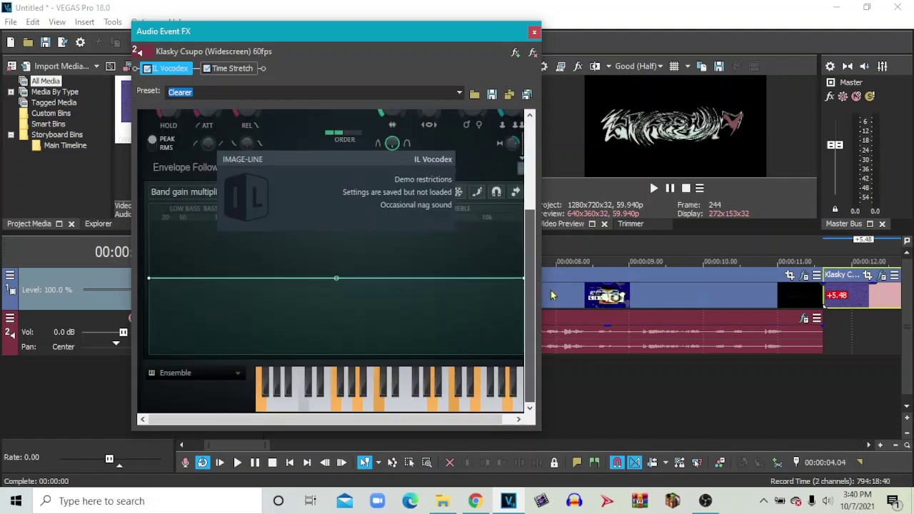
{"action": "left_click", "coordinate": [230, 69]}
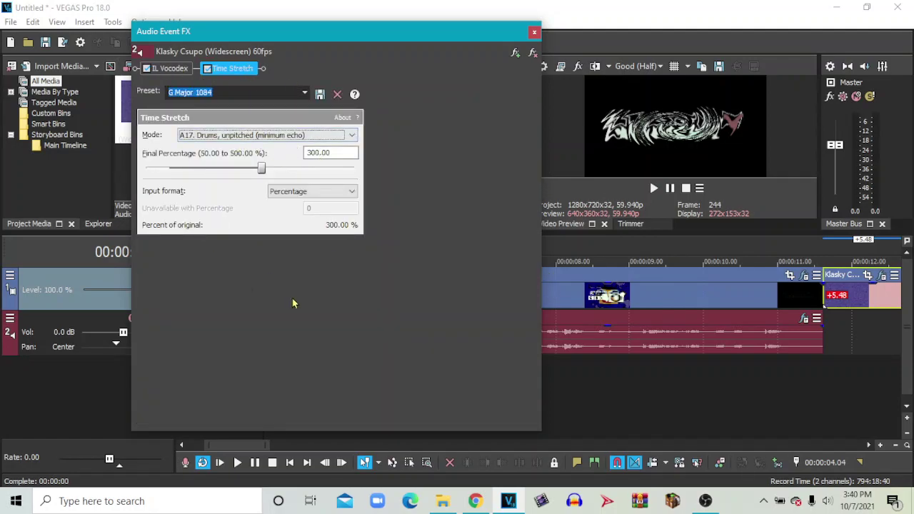
{"action": "left_click", "coordinate": [534, 31]}
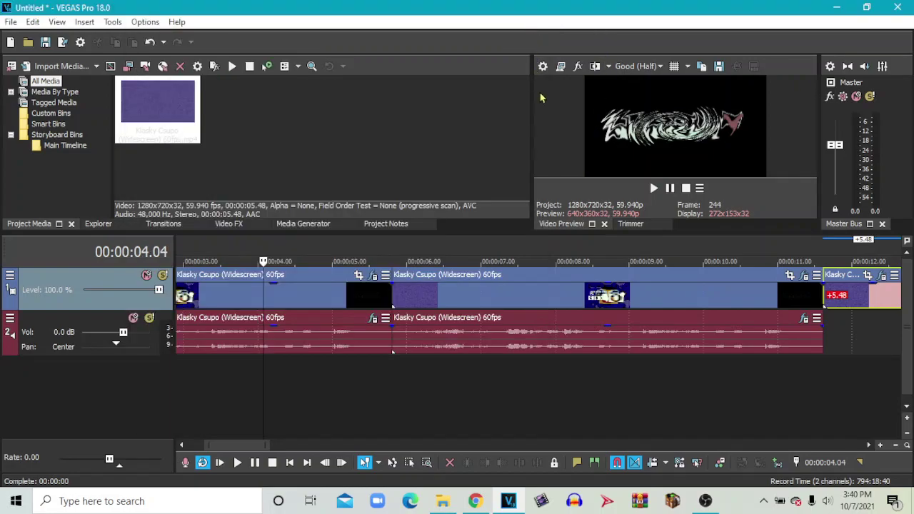
Step: Examine the second clip's audio effects: IL Vocodex, ExpressFX Distortion and Pitch Shift
{"action": "left_click", "coordinate": [529, 260]}
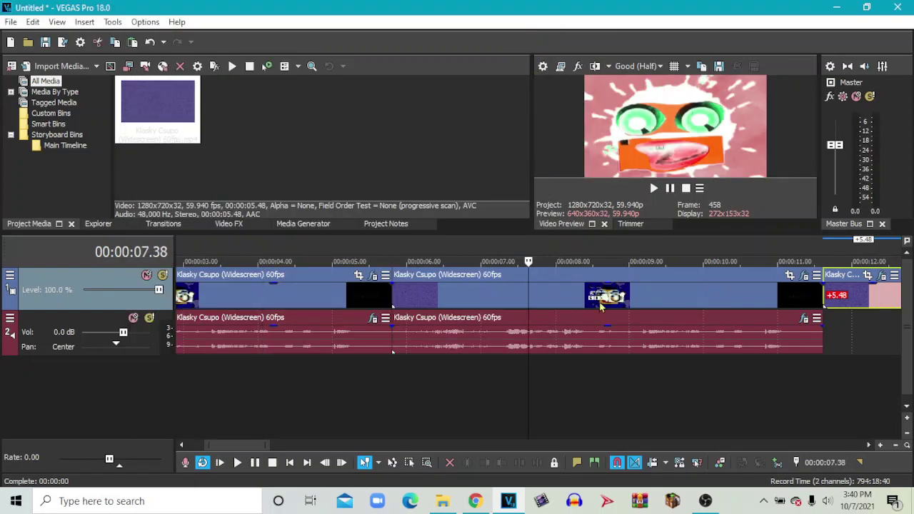
{"action": "left_click", "coordinate": [804, 318]}
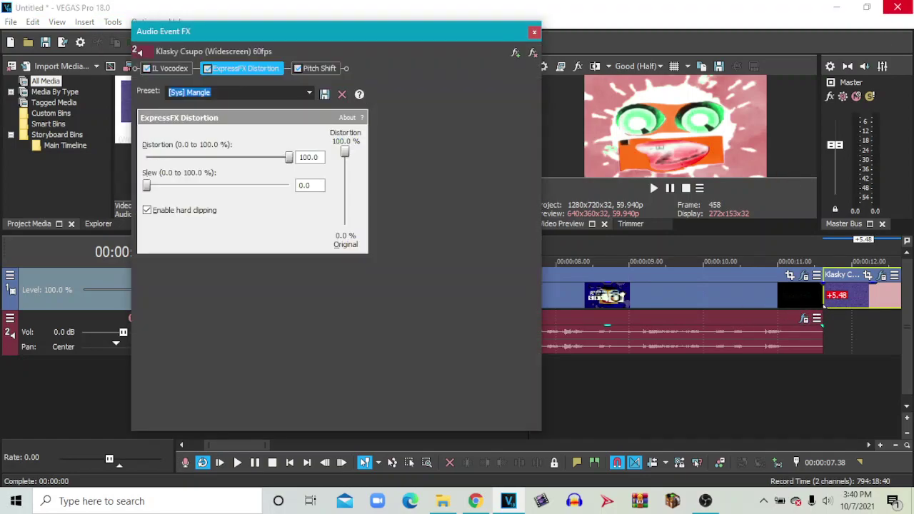
{"action": "left_click", "coordinate": [172, 69]}
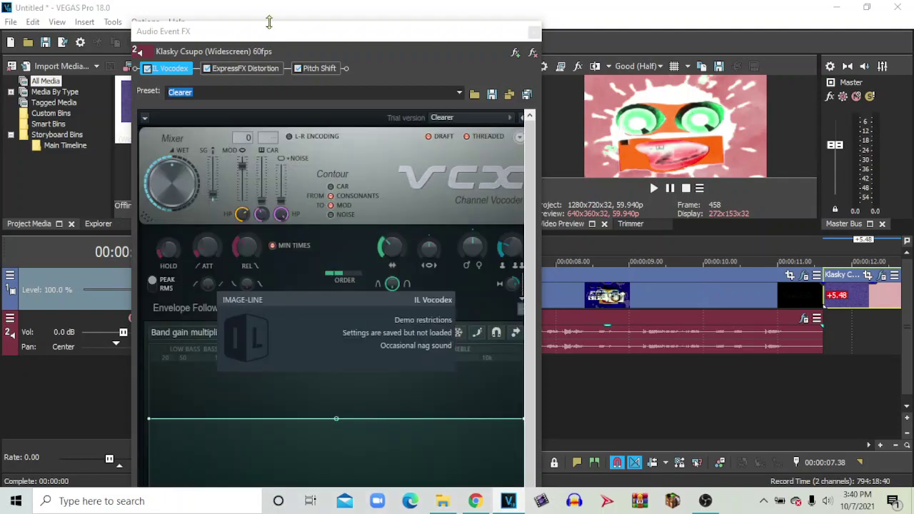
{"action": "left_click_drag", "start_coordinate": [269, 22], "coordinate": [291, 16]}
{"action": "left_click_drag", "start_coordinate": [509, 163], "coordinate": [533, 291]}
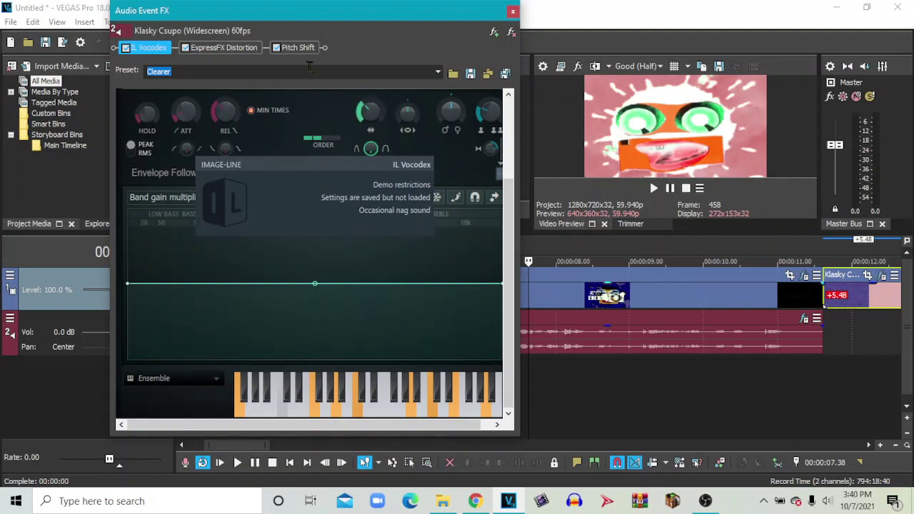
{"action": "left_click", "coordinate": [233, 50]}
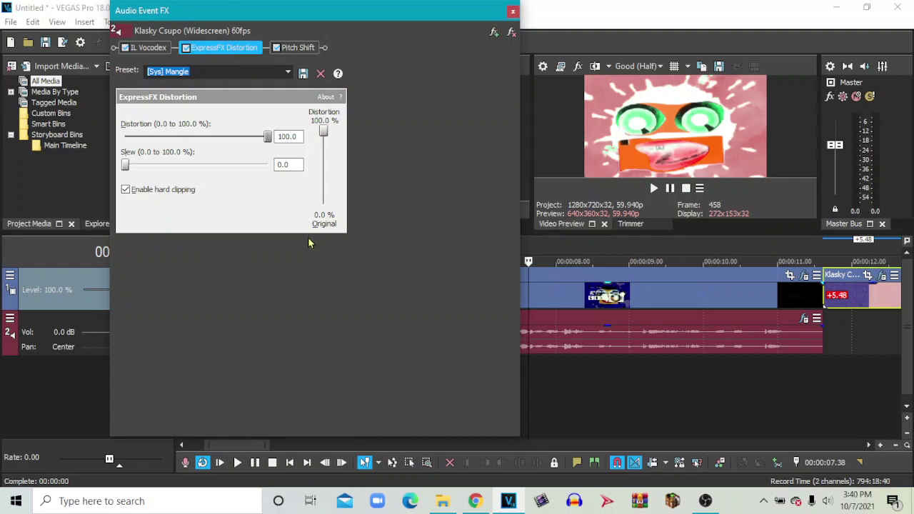
{"action": "left_click", "coordinate": [298, 48]}
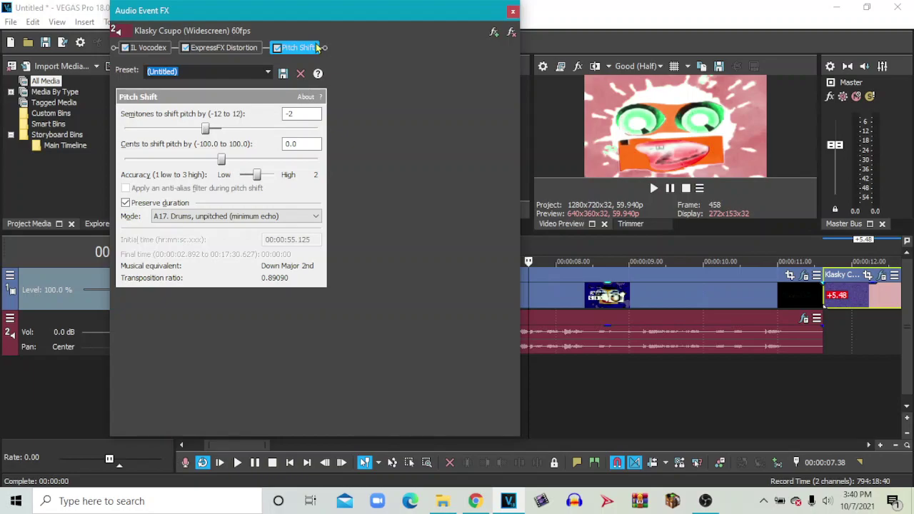
{"action": "left_click", "coordinate": [513, 12]}
Step: Preview several frames of the third Klasky Csupo clip on the timeline, including one near its end
{"action": "scroll", "coordinate": [700, 278], "scroll_direction": "down", "scroll_amount": 4}
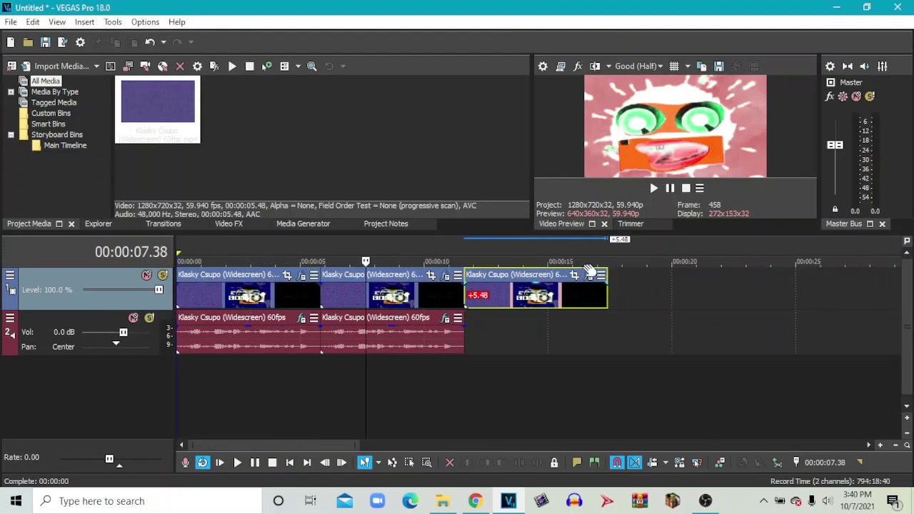
{"action": "left_click", "coordinate": [501, 256]}
{"action": "left_click", "coordinate": [522, 258]}
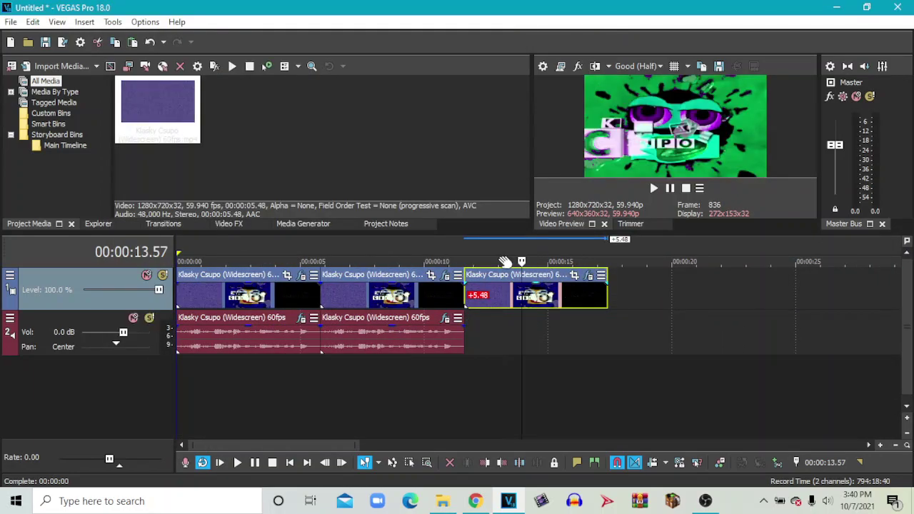
{"action": "left_click", "coordinate": [509, 258]}
{"action": "scroll", "coordinate": [571, 298], "scroll_direction": "up", "scroll_amount": 3}
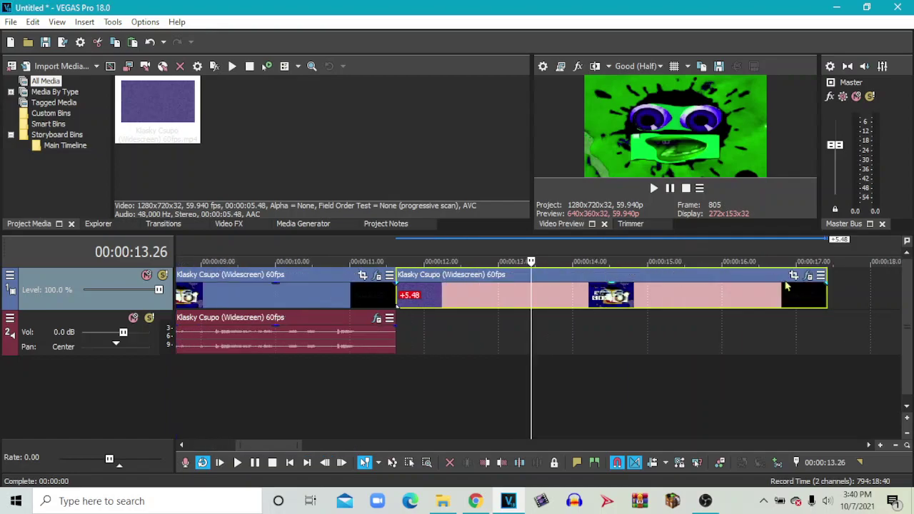
{"action": "key", "text": "End"}
{"action": "left_click", "coordinate": [532, 268]}
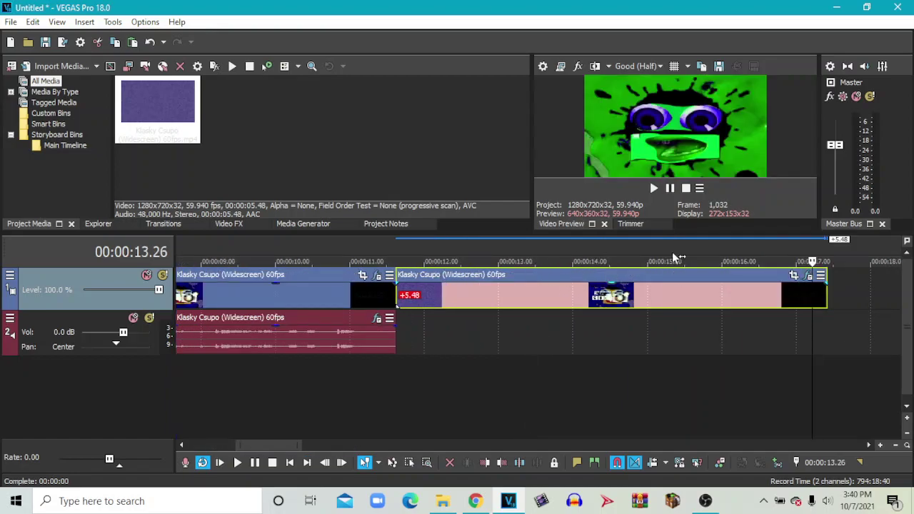
Step: Review the third clip's NewBlue AE Colorize and HSL Adjust video effects, checking HSL Adjust at its start and end keyframes
{"action": "left_click", "coordinate": [810, 277]}
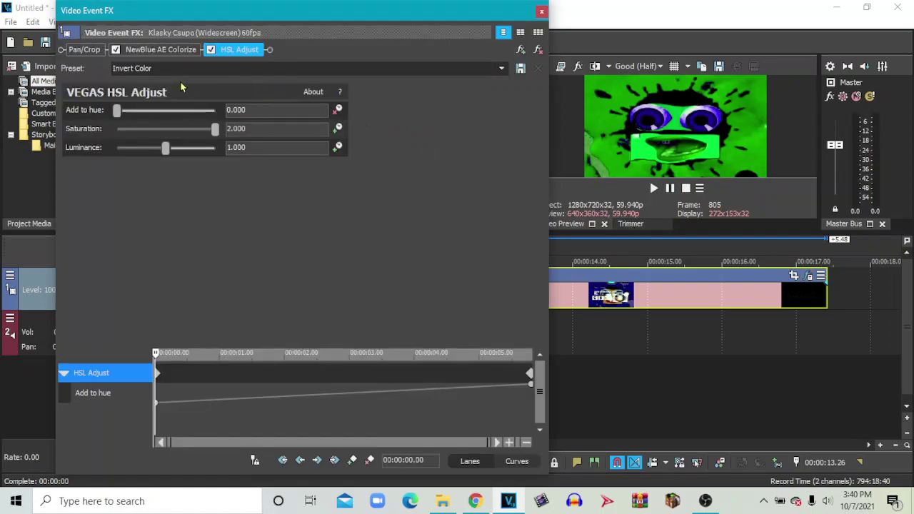
{"action": "left_click", "coordinate": [179, 52]}
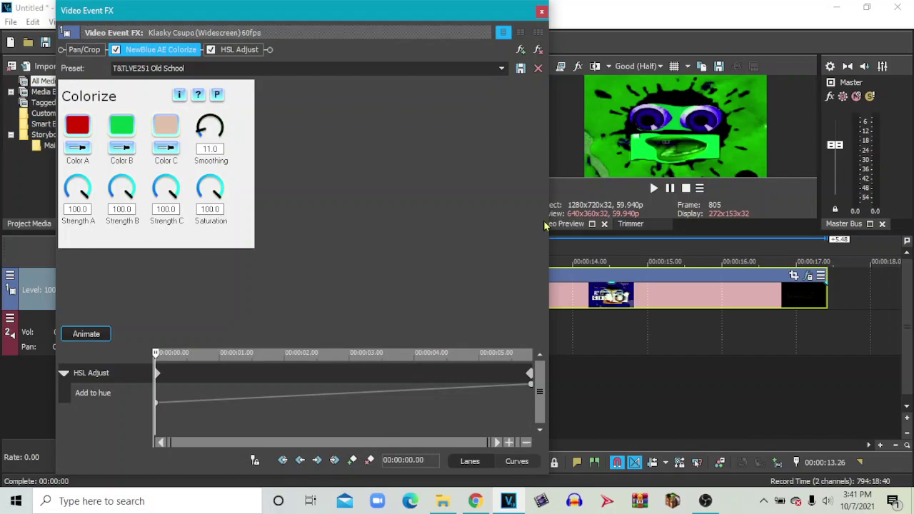
{"action": "left_click", "coordinate": [239, 49]}
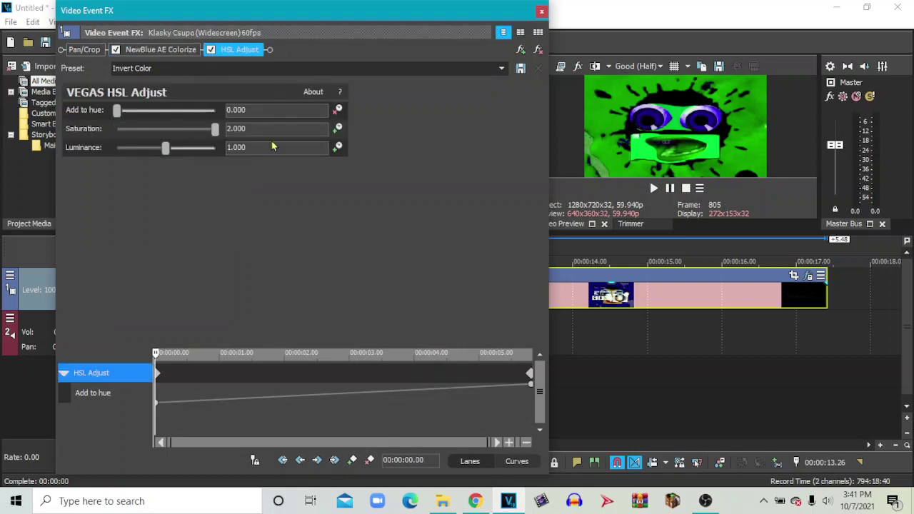
{"action": "left_click", "coordinate": [160, 357]}
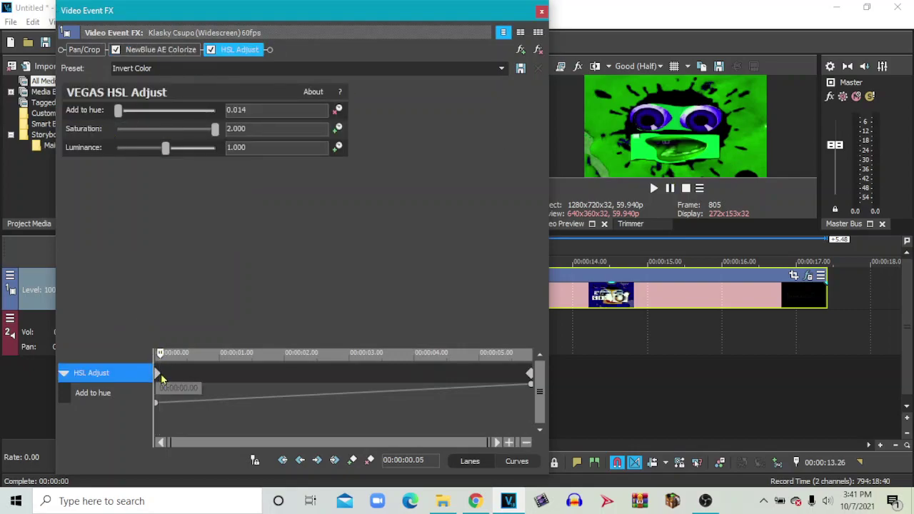
{"action": "left_click_drag", "start_coordinate": [160, 357], "coordinate": [779, 357]}
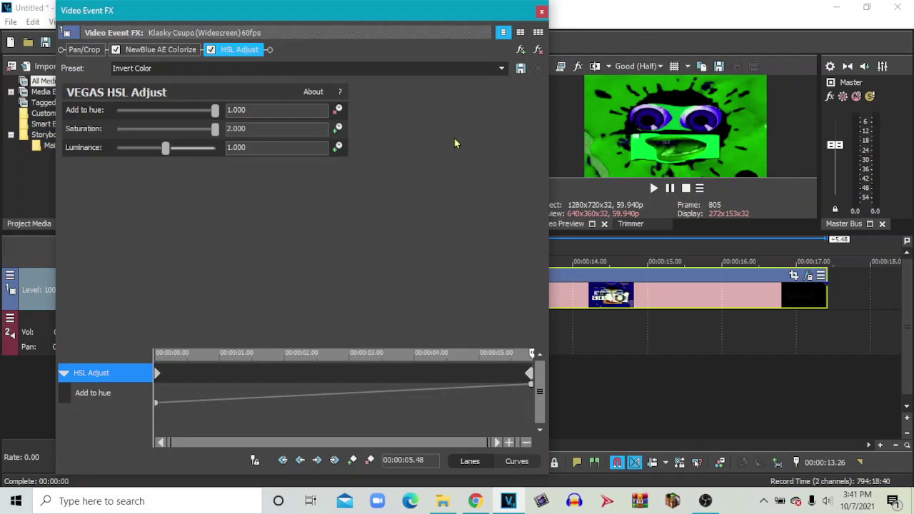
{"action": "left_click", "coordinate": [541, 12]}
{"action": "left_click", "coordinate": [705, 500]}
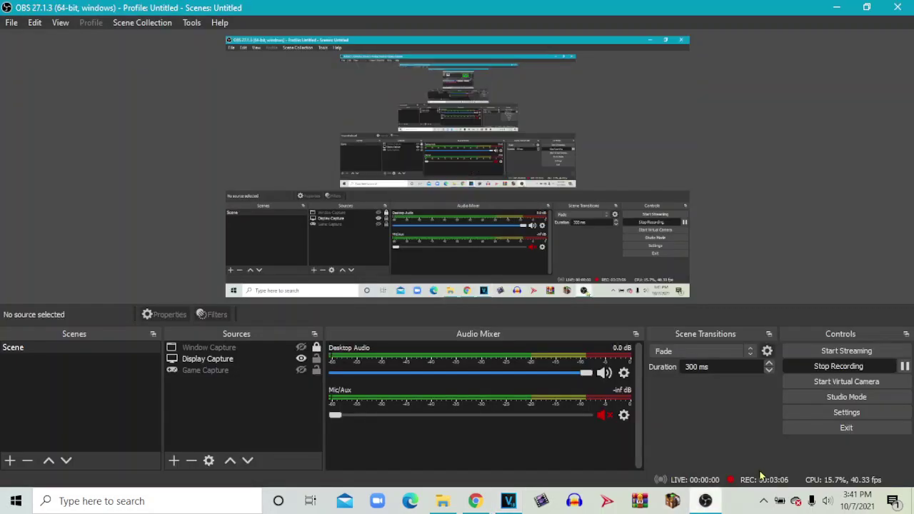
{"action": "left_click", "coordinate": [904, 366]}
{"action": "left_click", "coordinate": [904, 366]}
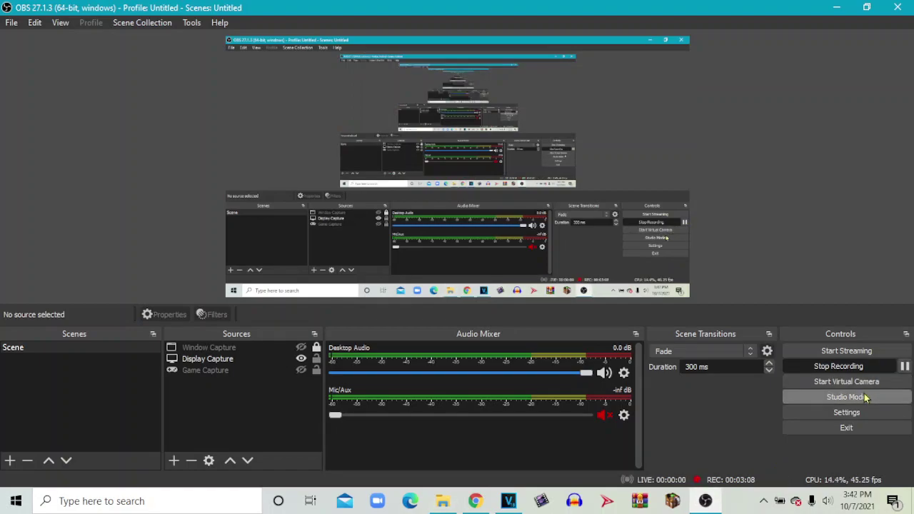
Step: Add Klasky Csupo in T&TLVE251 Clearer.wav from the New folder in Documents to the audio track beneath the third clip
{"action": "left_click", "coordinate": [444, 501]}
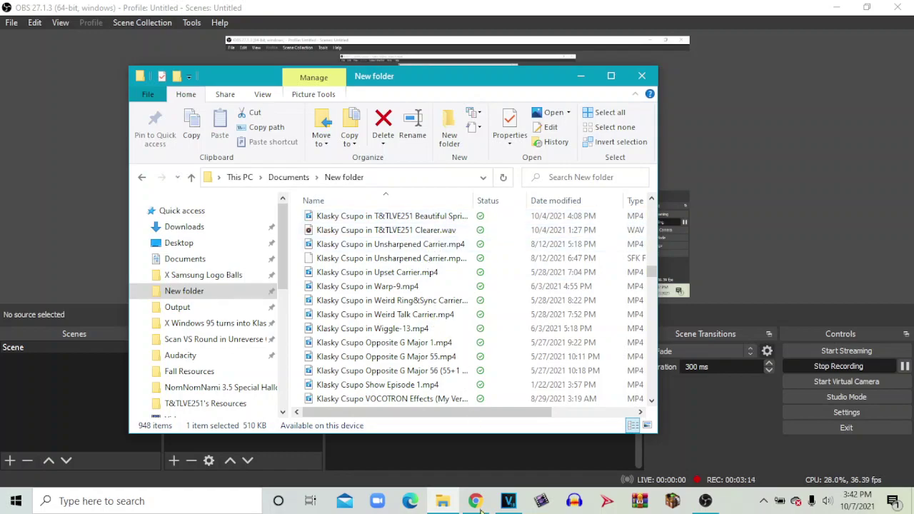
{"action": "left_click", "coordinate": [508, 500]}
{"action": "left_click", "coordinate": [440, 502]}
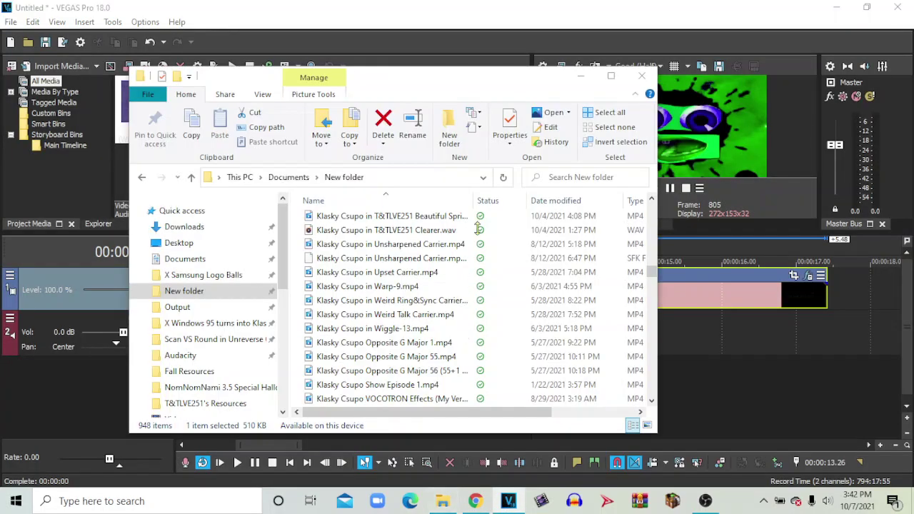
{"action": "left_click_drag", "start_coordinate": [452, 92], "coordinate": [217, 83]}
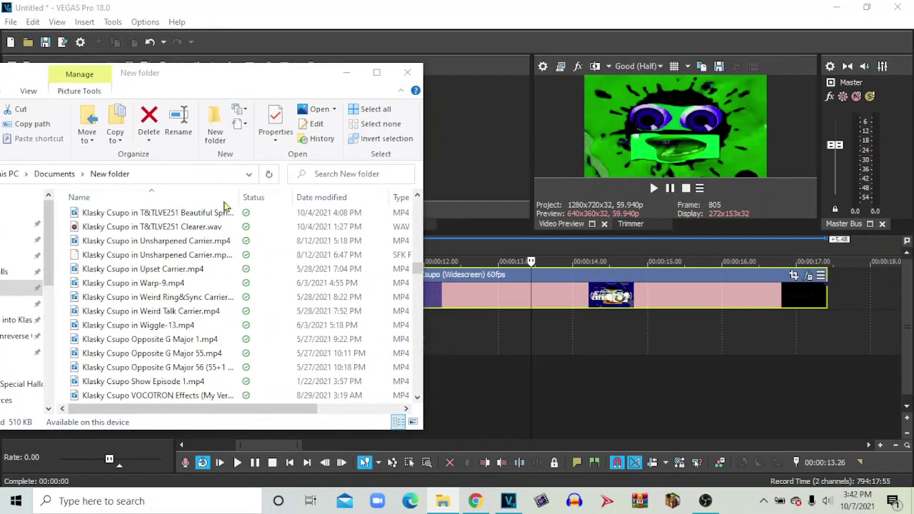
{"action": "left_click", "coordinate": [225, 213]}
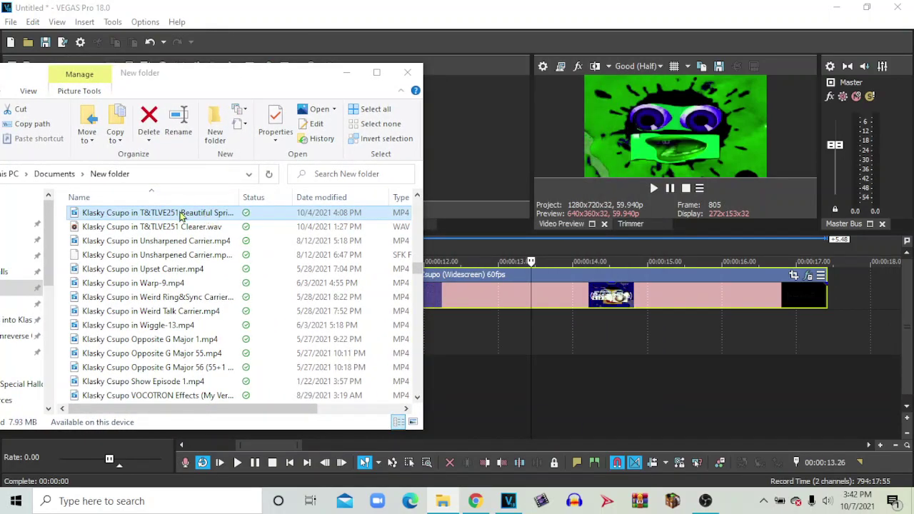
{"action": "scroll", "coordinate": [193, 229], "scroll_direction": "up", "scroll_amount": 1}
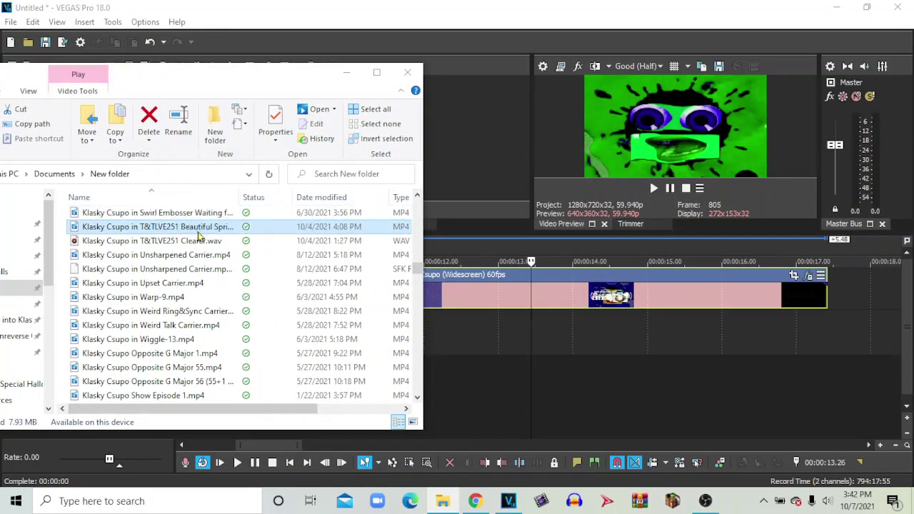
{"action": "left_click_drag", "start_coordinate": [214, 242], "coordinate": [221, 267]}
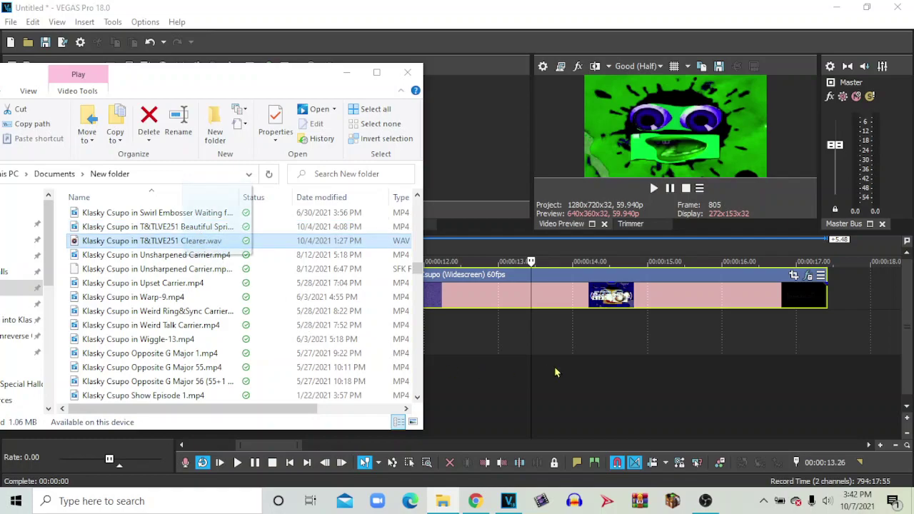
{"action": "left_click_drag", "start_coordinate": [510, 333], "coordinate": [443, 337]}
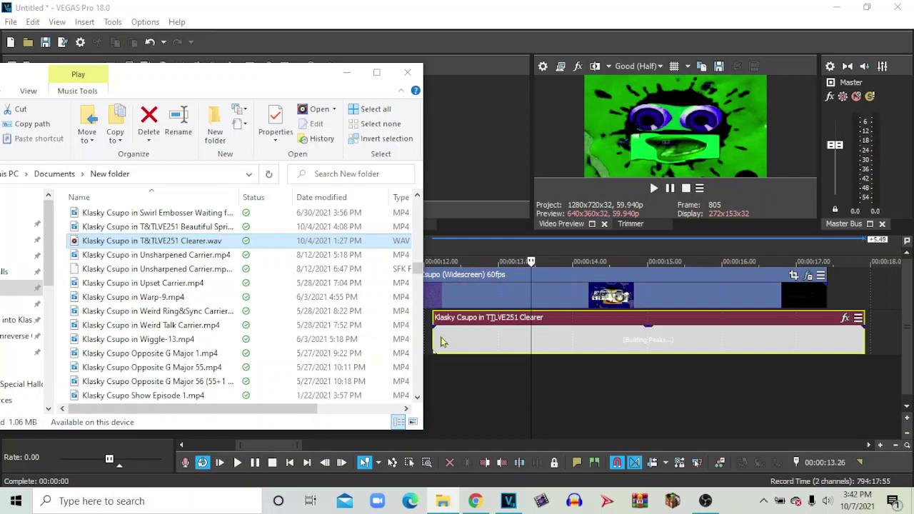
Step: Align the added WAV clip with the start of the third video clip and set a playback point within it
{"action": "left_click", "coordinate": [348, 74]}
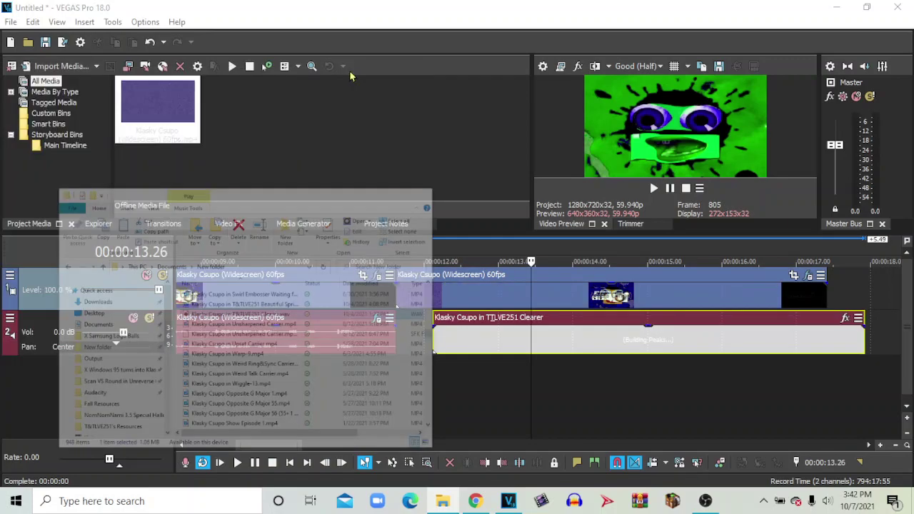
{"action": "left_click", "coordinate": [556, 325]}
{"action": "left_click_drag", "start_coordinate": [505, 326], "coordinate": [555, 323]}
{"action": "left_click", "coordinate": [551, 323]}
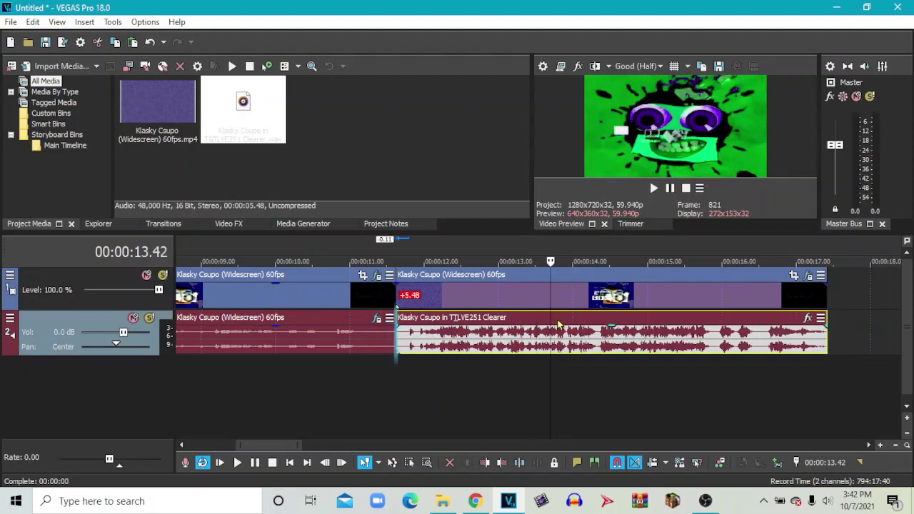
Step: Stop the audio preview and delete the added WAV clip from the timeline
{"action": "left_click", "coordinate": [686, 188]}
{"action": "right_click", "coordinate": [626, 324]}
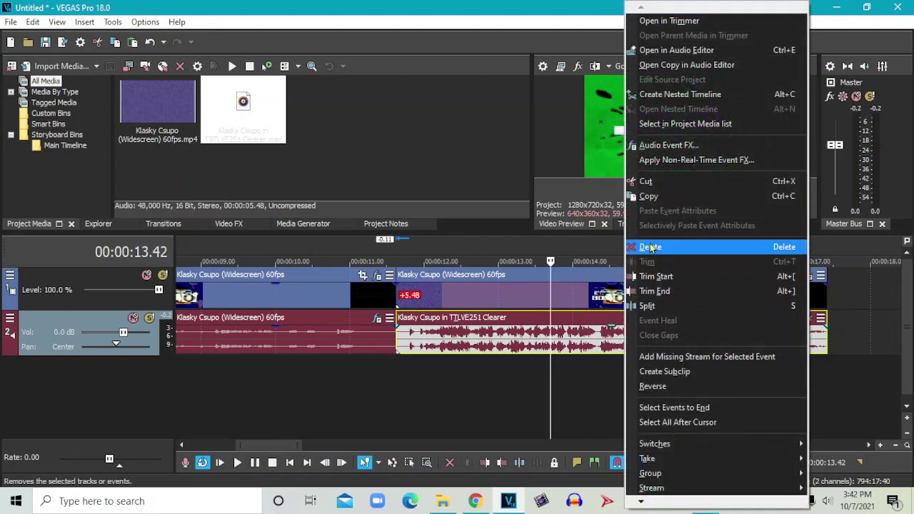
{"action": "left_click", "coordinate": [650, 246]}
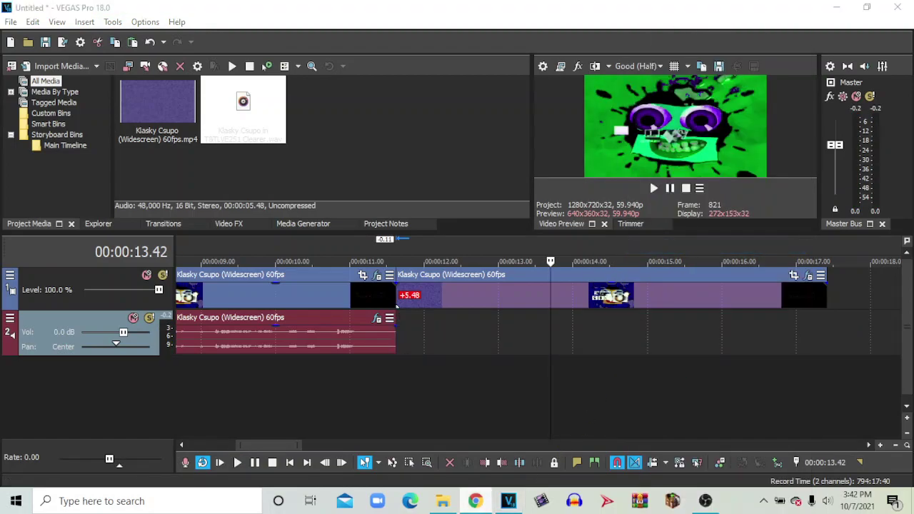
Step: Switch to Chrome, upload Klasky Csupo in T&TLVE251 Clearer.wav to the ofoct.com audio converter and convert it to MIDI
{"action": "left_click", "coordinate": [477, 501]}
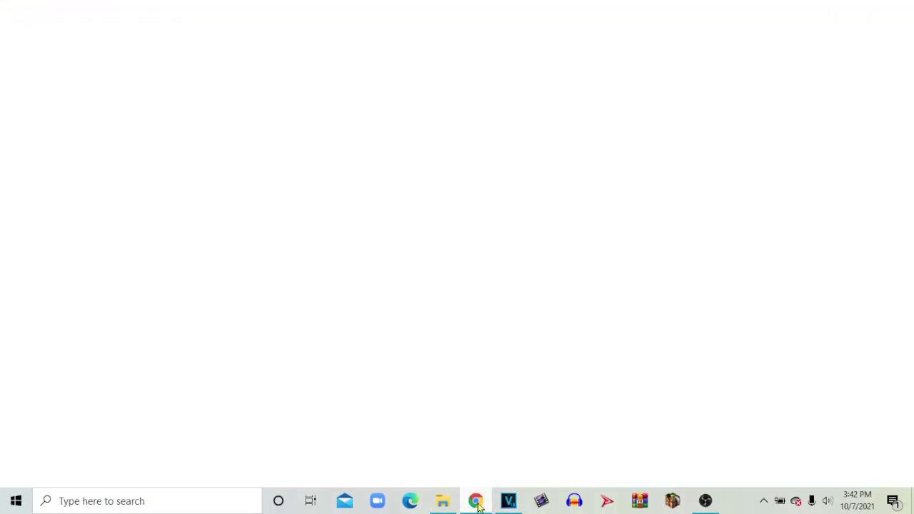
{"action": "left_click", "coordinate": [329, 324]}
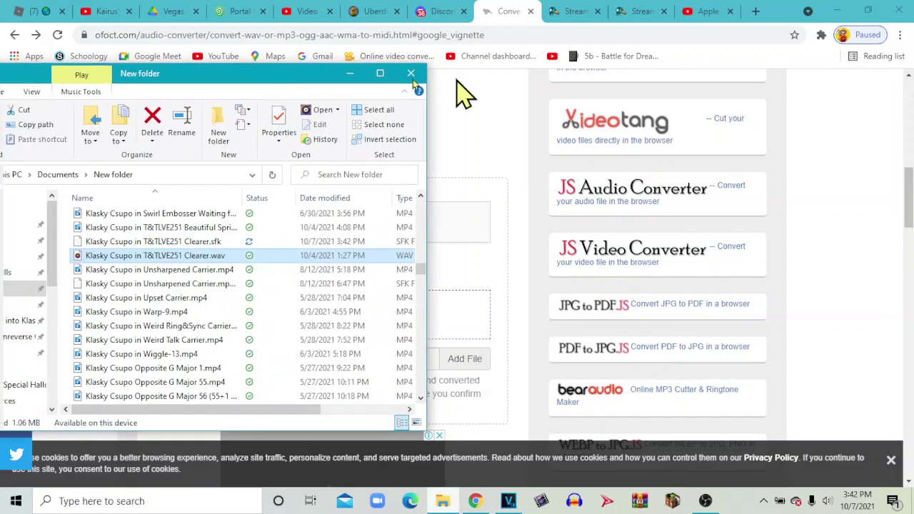
{"action": "left_click_drag", "start_coordinate": [412, 79], "coordinate": [760, 80]}
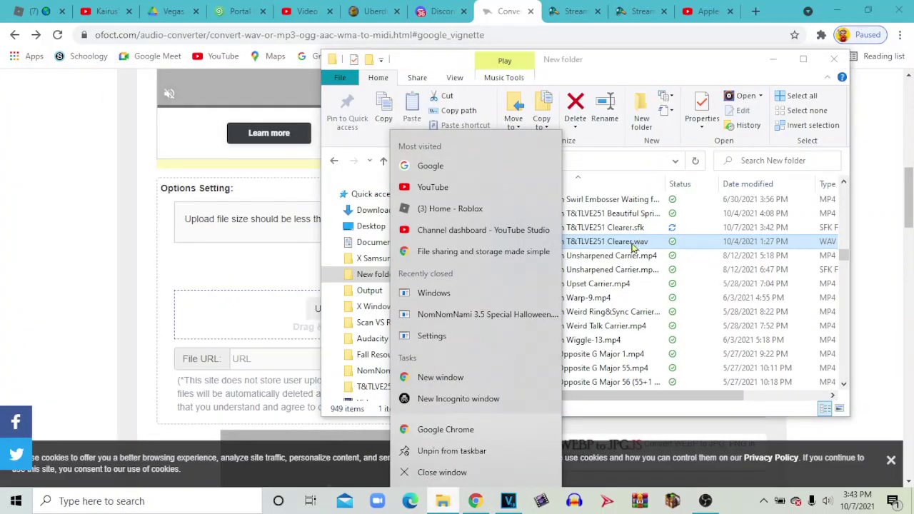
{"action": "left_click", "coordinate": [632, 247]}
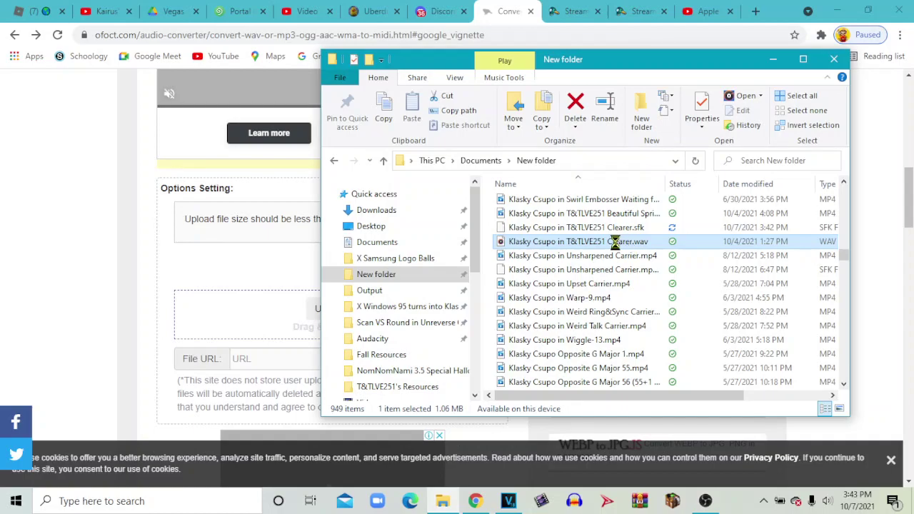
{"action": "left_click_drag", "start_coordinate": [625, 236], "coordinate": [280, 316]}
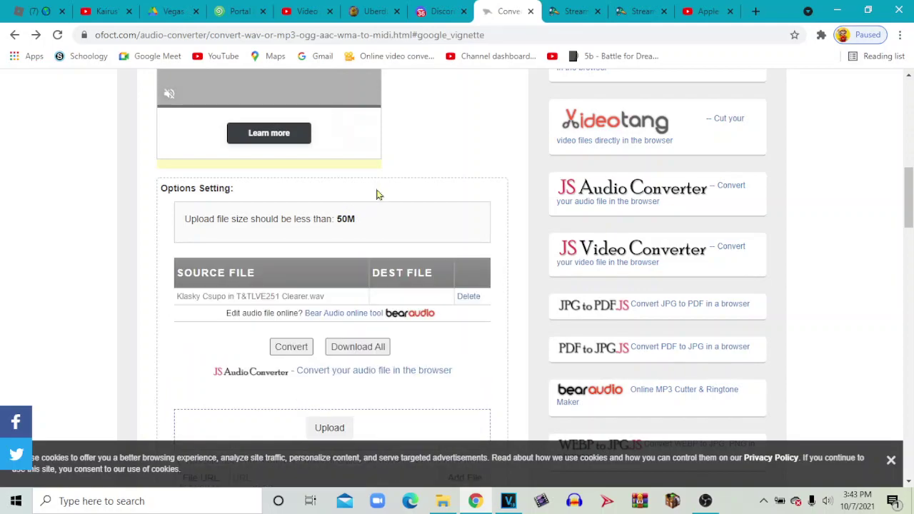
{"action": "scroll", "coordinate": [378, 203], "scroll_direction": "down", "scroll_amount": 3}
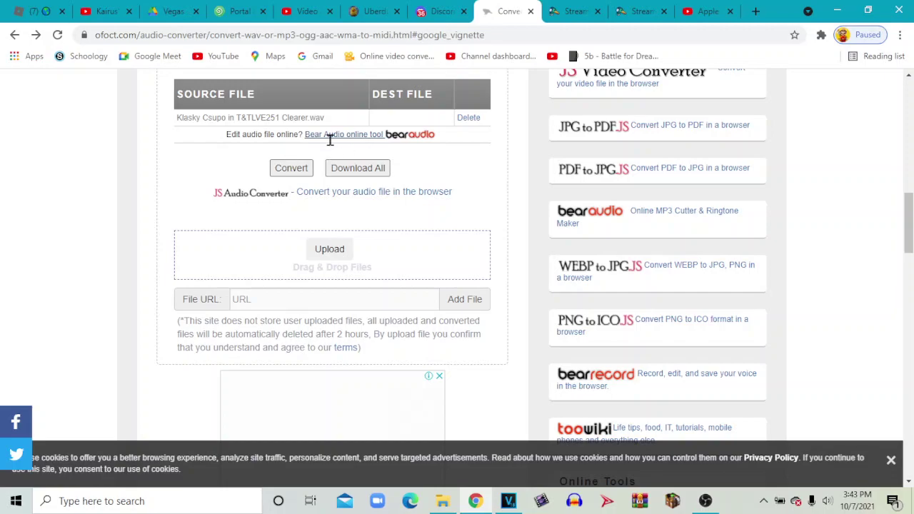
{"action": "left_click", "coordinate": [297, 171]}
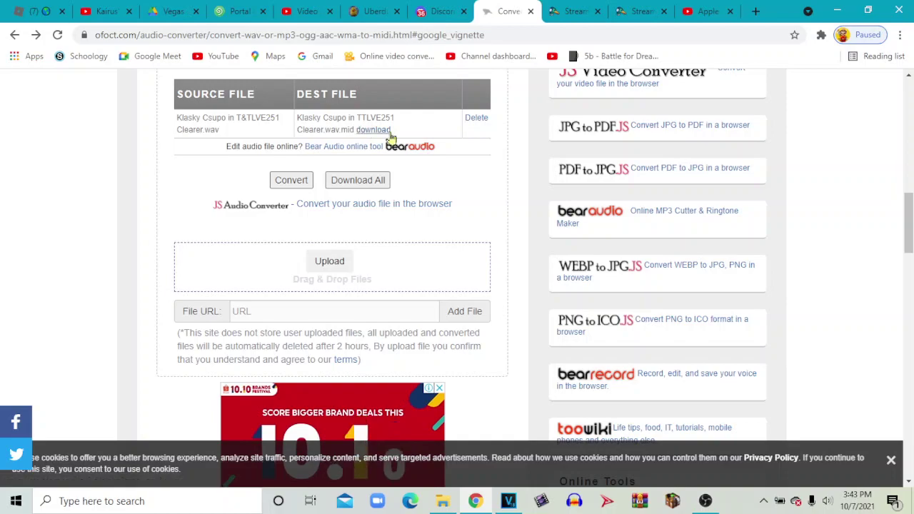
Step: Open Zamzar's MIDI to MP3 converter and locate the Klasky Csupo in TTLVE251 Clearer.wav.mid file in the Downloads folder
{"action": "right_click", "coordinate": [41, 35]}
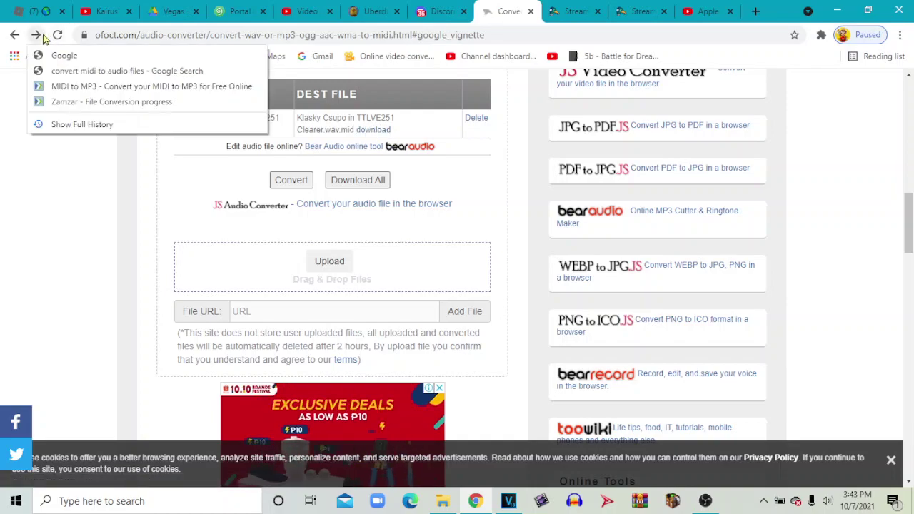
{"action": "left_click", "coordinate": [94, 91]}
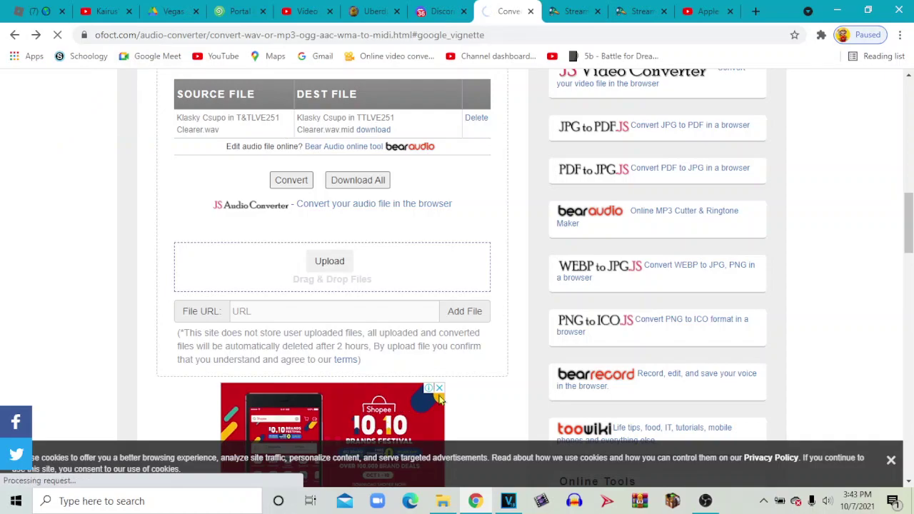
{"action": "left_click", "coordinate": [443, 504]}
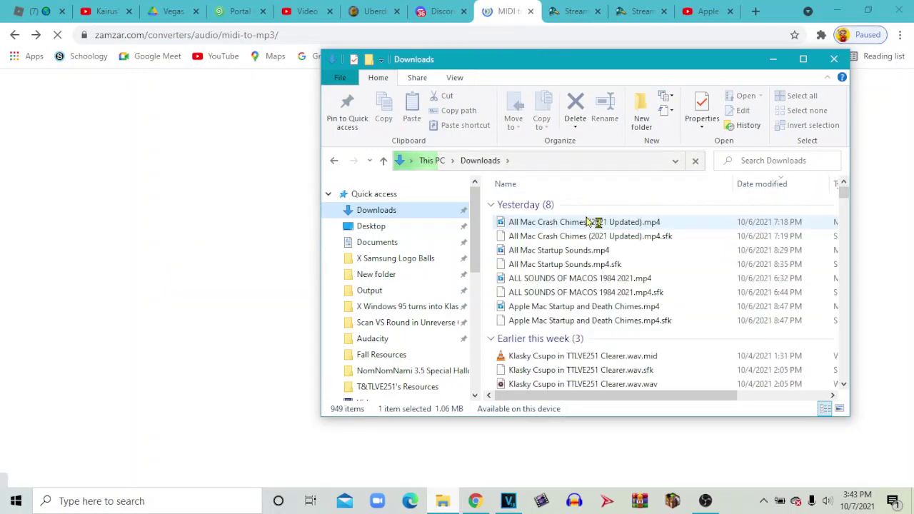
{"action": "left_click", "coordinate": [592, 282]}
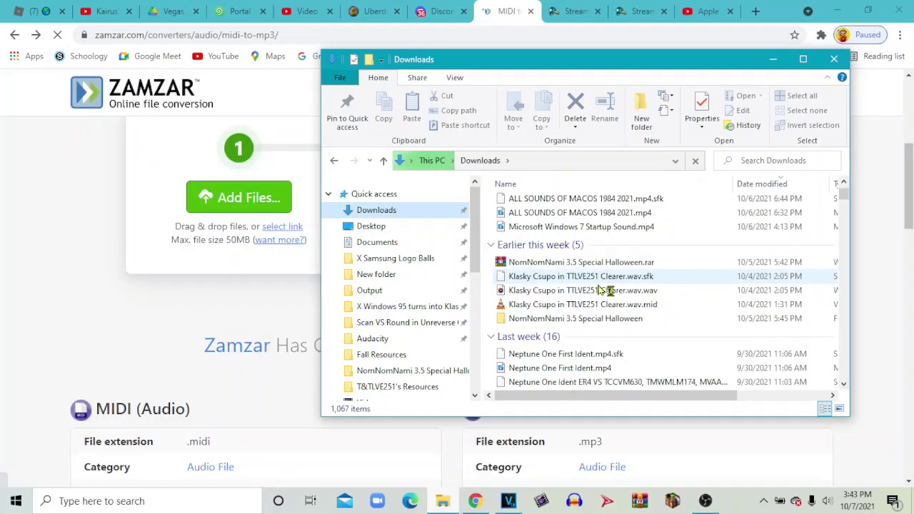
{"action": "left_click", "coordinate": [604, 290]}
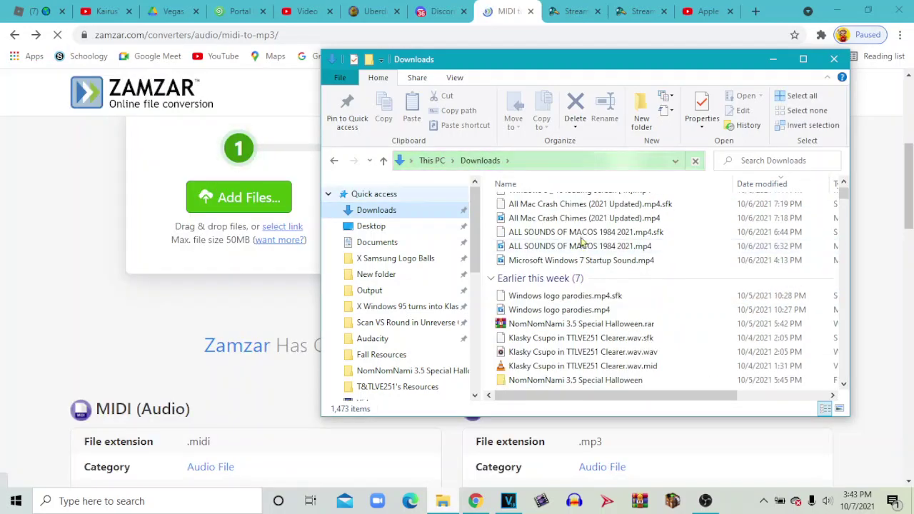
{"action": "scroll", "coordinate": [610, 286], "scroll_direction": "down", "scroll_amount": 3}
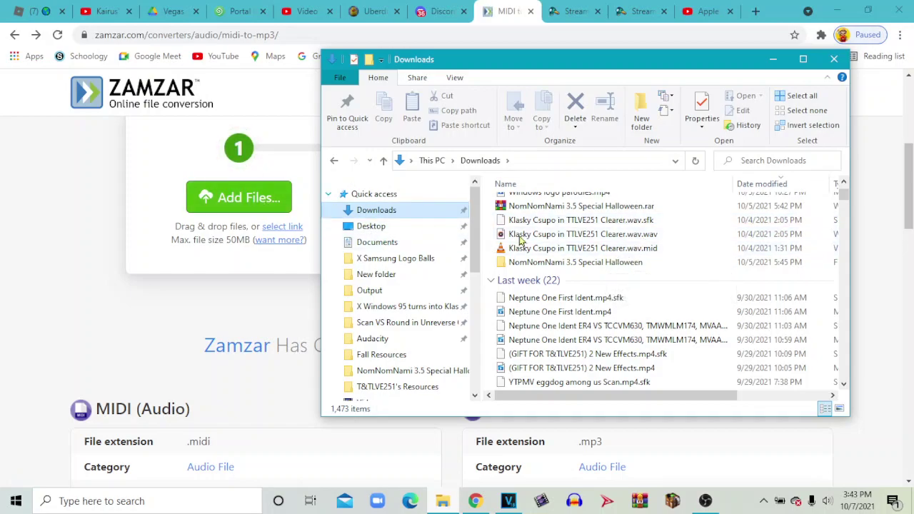
Step: Add Klasky Csupo in TTLVE251 Clearer.wav.mid to the Zamzar converter, choose wav as the output format and convert it
{"action": "double_click", "coordinate": [597, 249]}
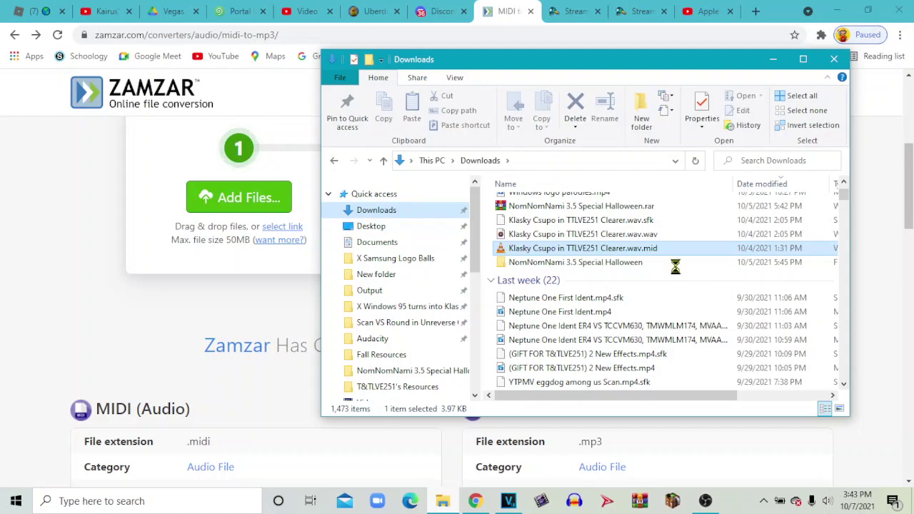
{"action": "left_click_drag", "start_coordinate": [612, 245], "coordinate": [280, 207]}
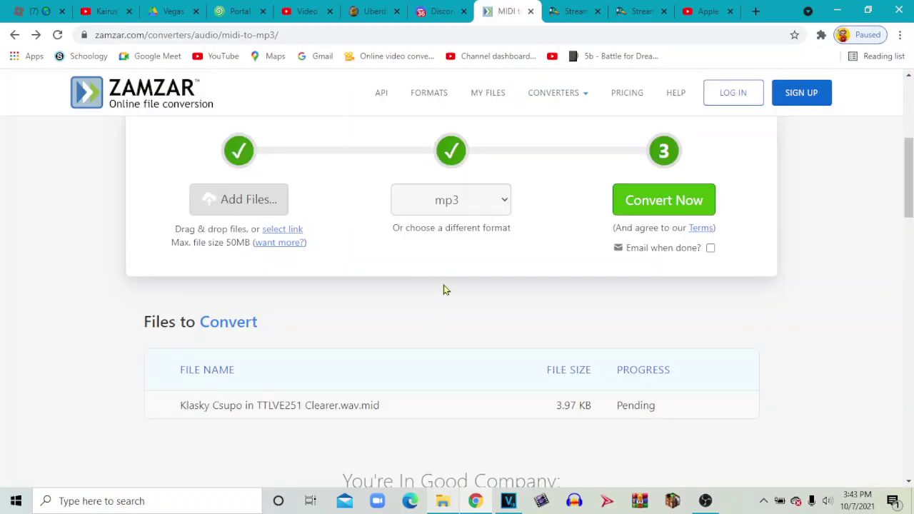
{"action": "left_click", "coordinate": [498, 202]}
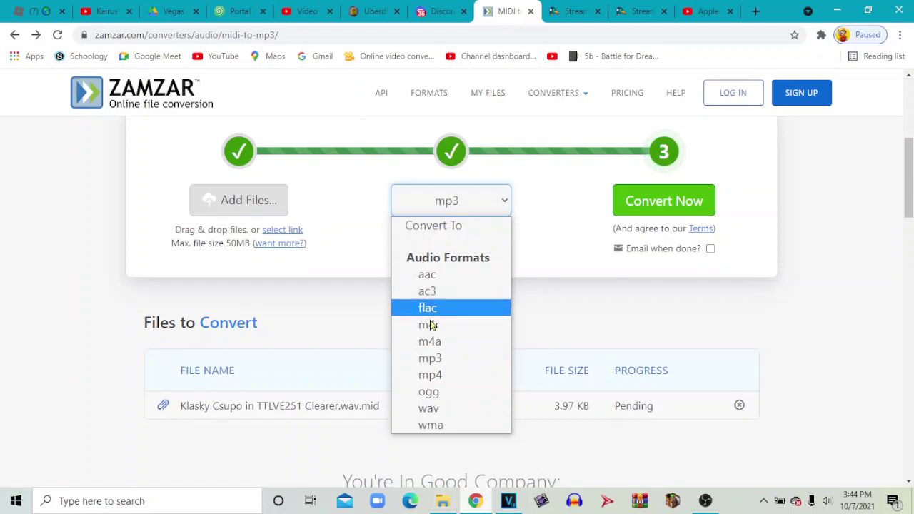
{"action": "left_click", "coordinate": [446, 414]}
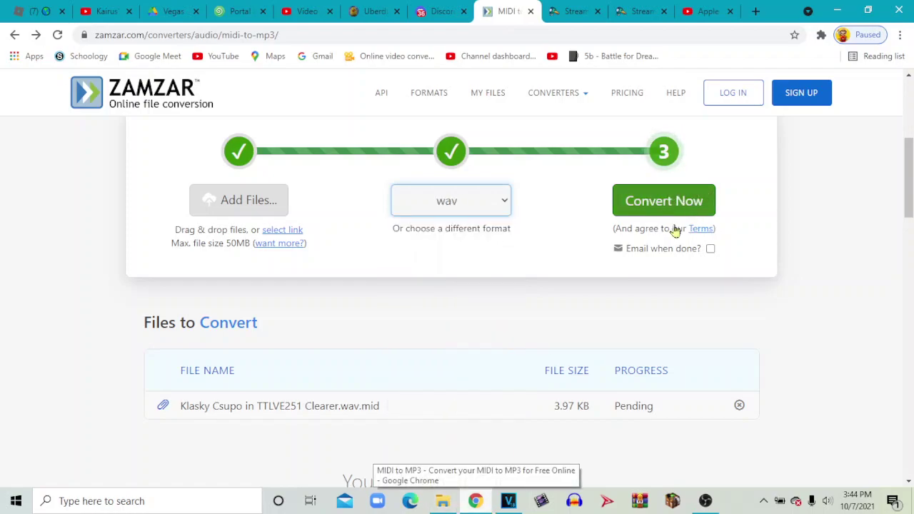
{"action": "left_click", "coordinate": [678, 199]}
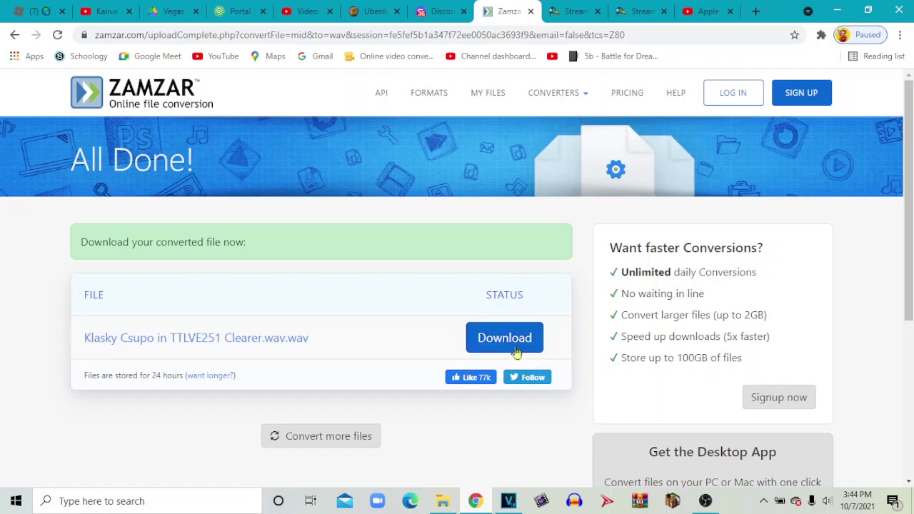
Step: Switch to VEGAS Pro and place Klasky Csupo in TTLVE251 Clearer.wav.wav from Downloads on the audio track beneath the third video clip
{"action": "left_click", "coordinate": [511, 502]}
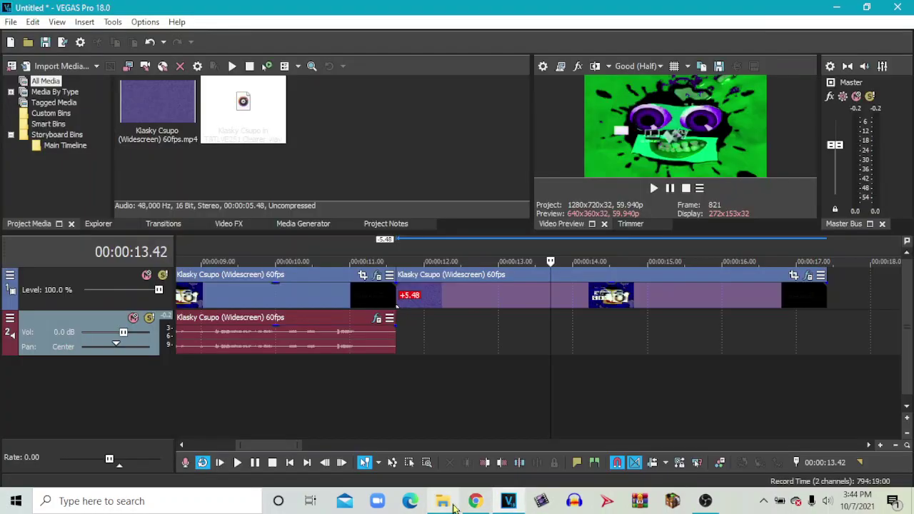
{"action": "key", "text": "alt+Tab"}
{"action": "left_click_drag", "start_coordinate": [636, 64], "coordinate": [171, 35]}
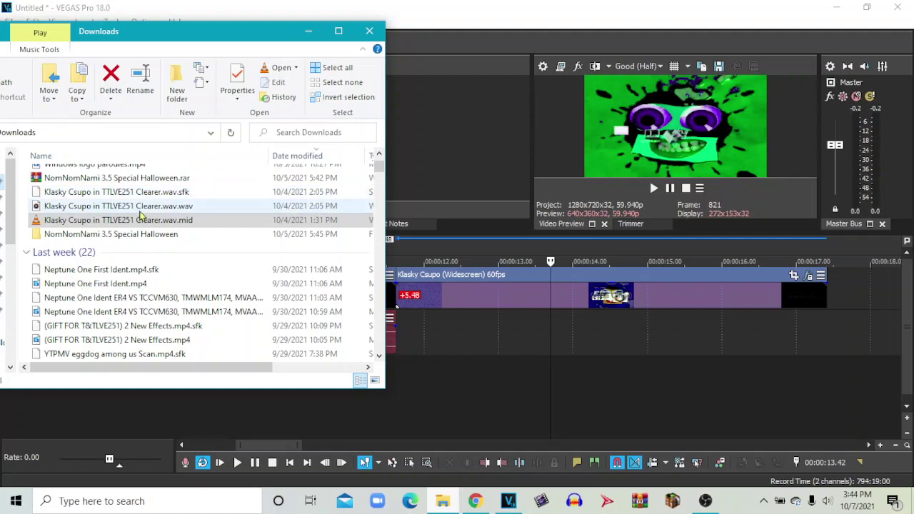
{"action": "left_click", "coordinate": [139, 207]}
{"action": "left_click_drag", "start_coordinate": [150, 208], "coordinate": [398, 334]}
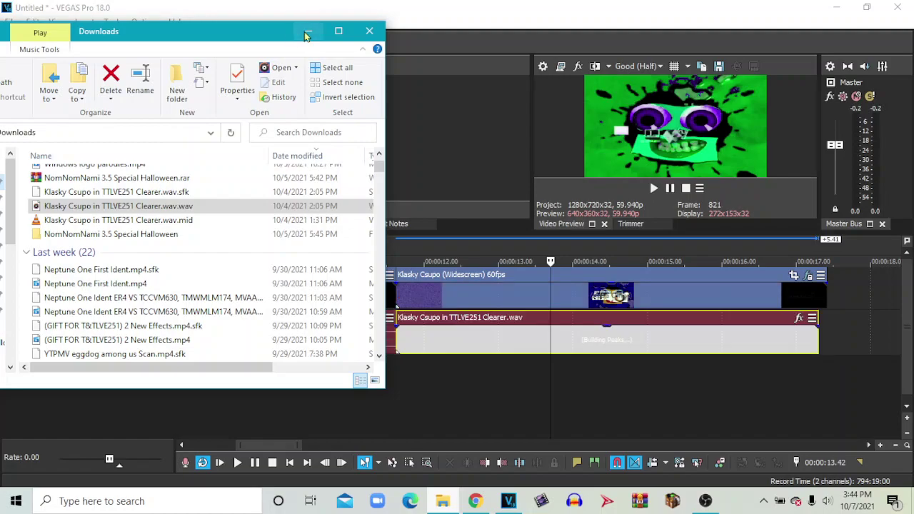
{"action": "left_click", "coordinate": [307, 36]}
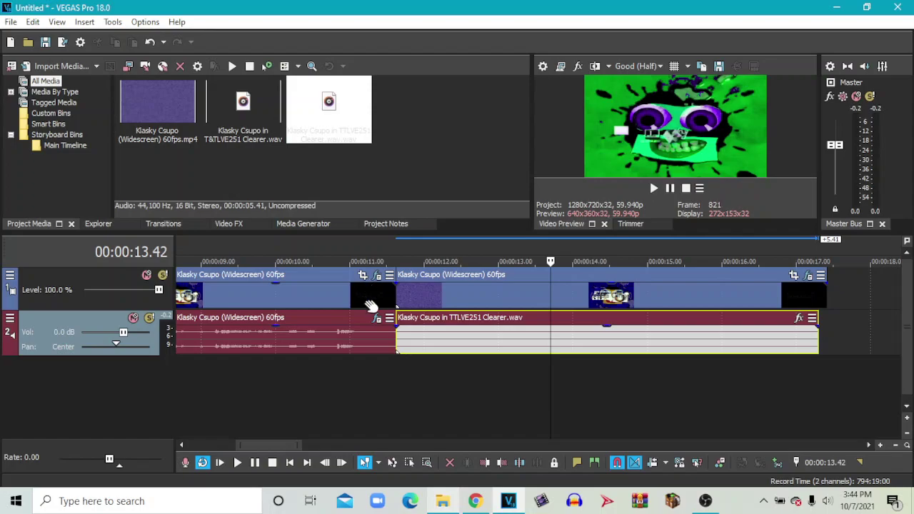
Step: Preview the timeline from its beginning twice, stopping playback during the first clip
{"action": "left_click", "coordinate": [384, 293]}
{"action": "scroll", "coordinate": [479, 271], "scroll_direction": "down", "scroll_amount": 10}
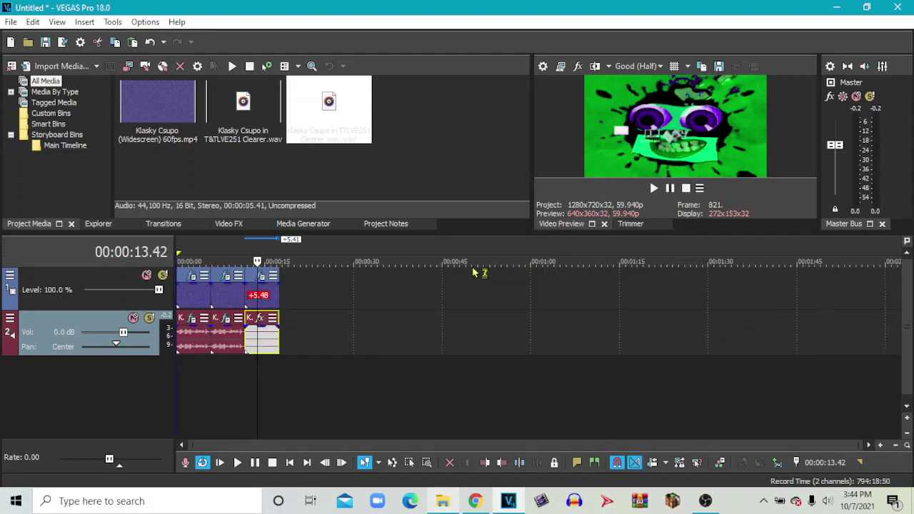
{"action": "left_click", "coordinate": [183, 264]}
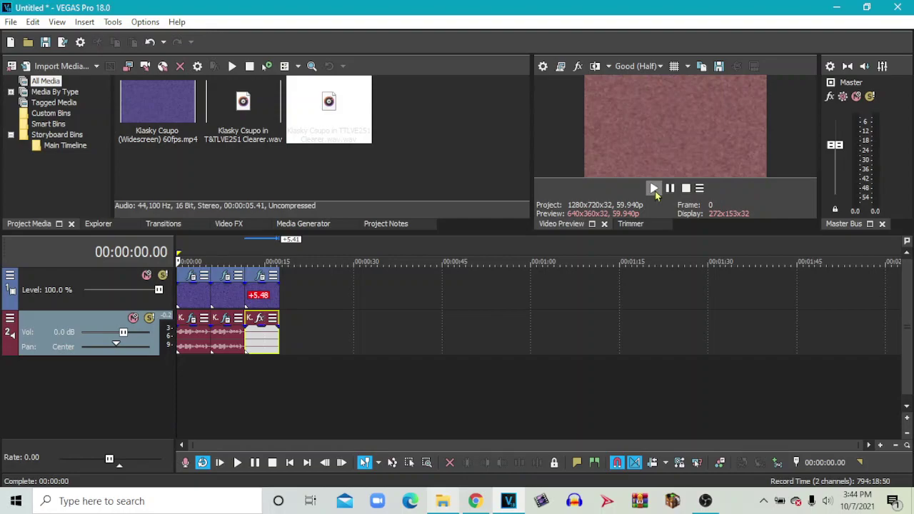
{"action": "left_click", "coordinate": [654, 189]}
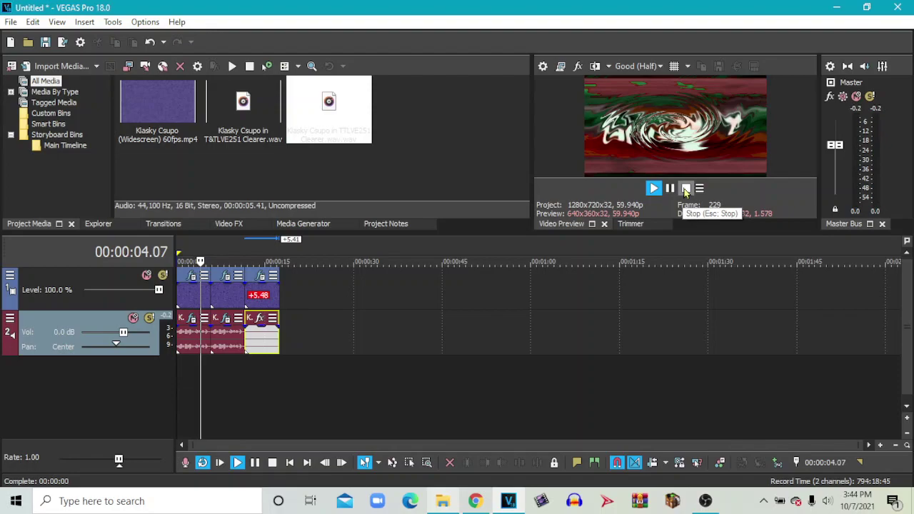
{"action": "left_click", "coordinate": [685, 189]}
{"action": "left_click", "coordinate": [653, 188]}
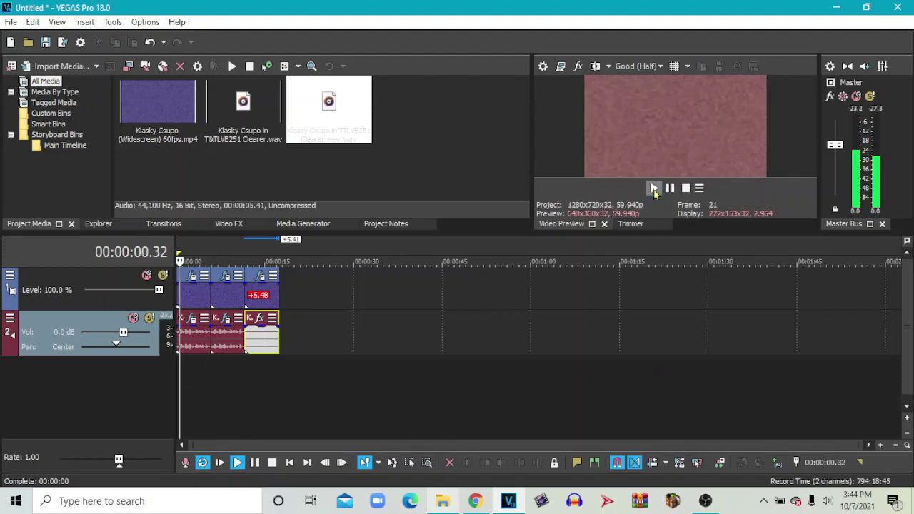
{"action": "left_click", "coordinate": [685, 188]}
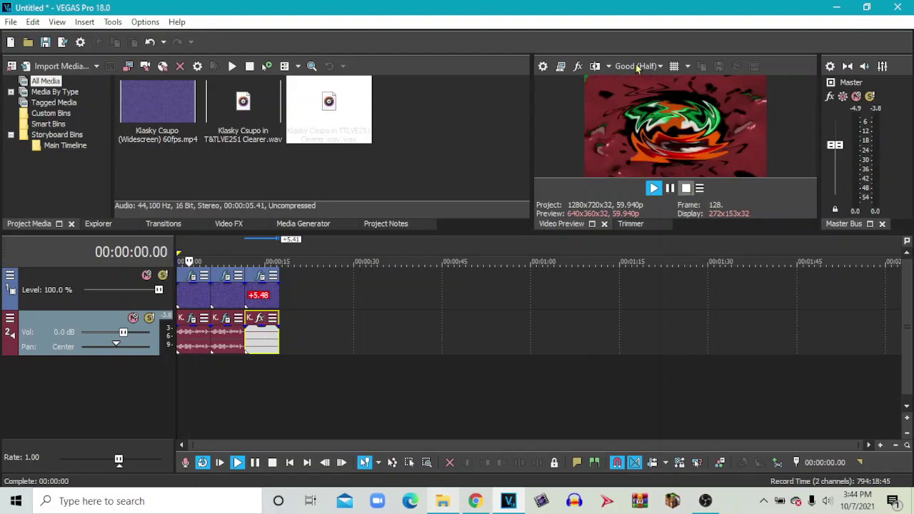
Step: Try the Draft (Half) preview quality with a short playback, and restore Good (Half)
{"action": "left_click", "coordinate": [638, 66]}
{"action": "mouse_move", "coordinate": [638, 109]}
{"action": "left_click", "coordinate": [711, 112]}
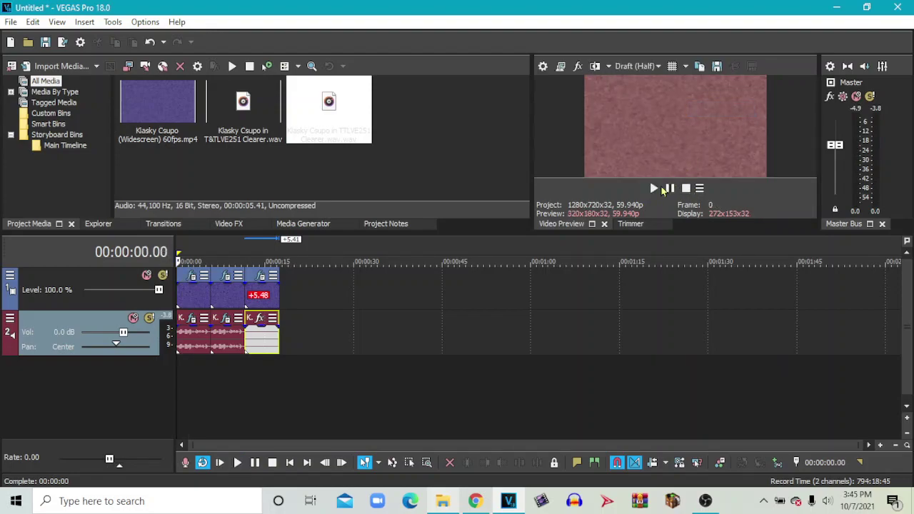
{"action": "left_click", "coordinate": [654, 190]}
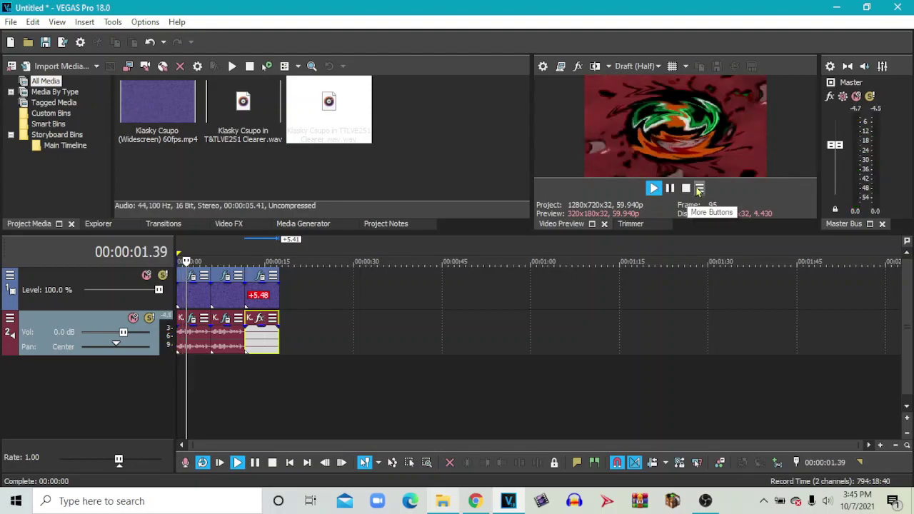
{"action": "left_click", "coordinate": [685, 189]}
{"action": "left_click", "coordinate": [635, 68]}
{"action": "mouse_move", "coordinate": [641, 111]}
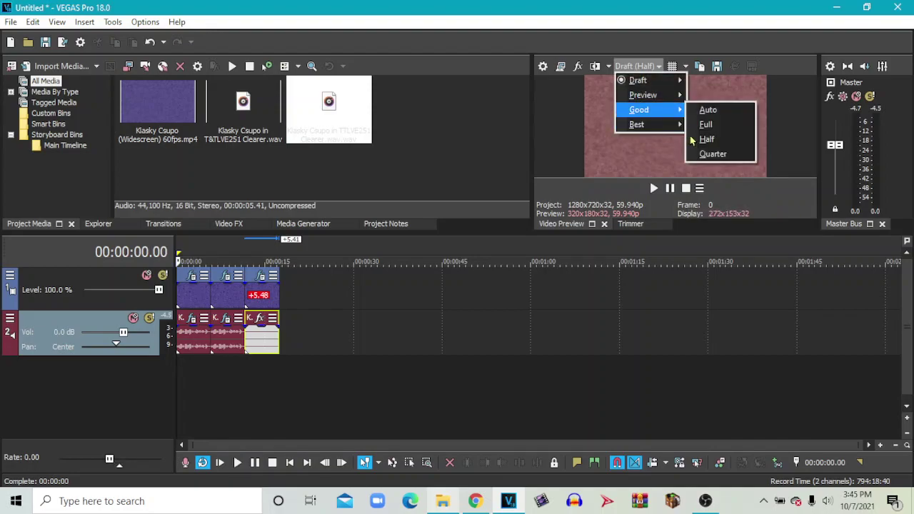
{"action": "left_click", "coordinate": [707, 140]}
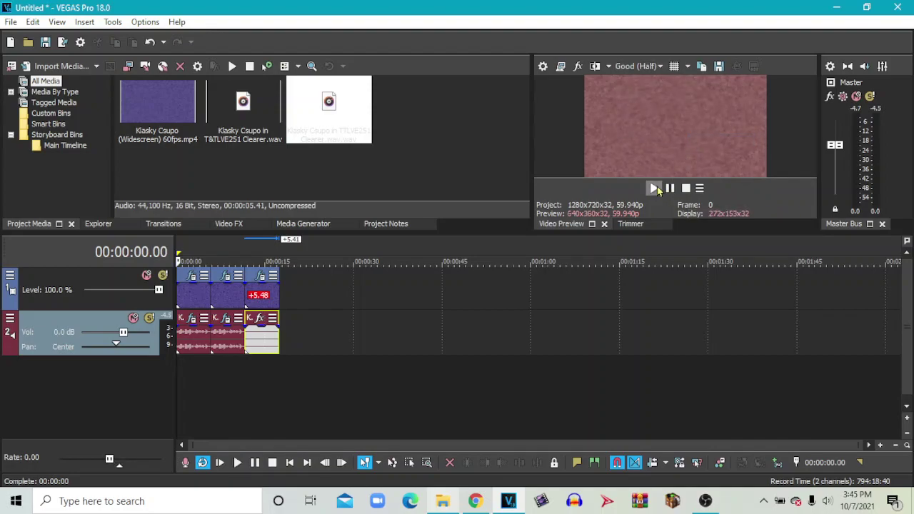
Step: Play the timeline from the start through to the third clip and pause there
{"action": "left_click", "coordinate": [654, 187]}
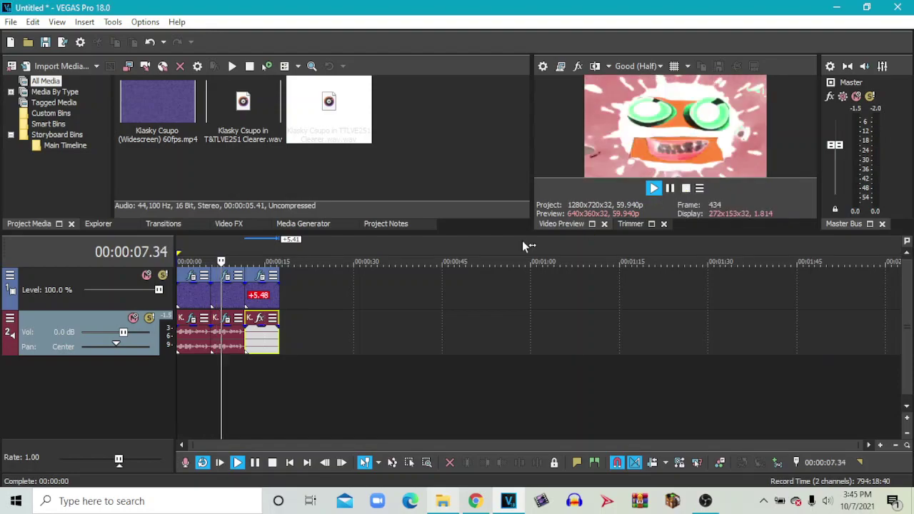
{"action": "scroll", "coordinate": [522, 240], "scroll_direction": "up", "scroll_amount": 2}
{"action": "left_click", "coordinate": [655, 191]}
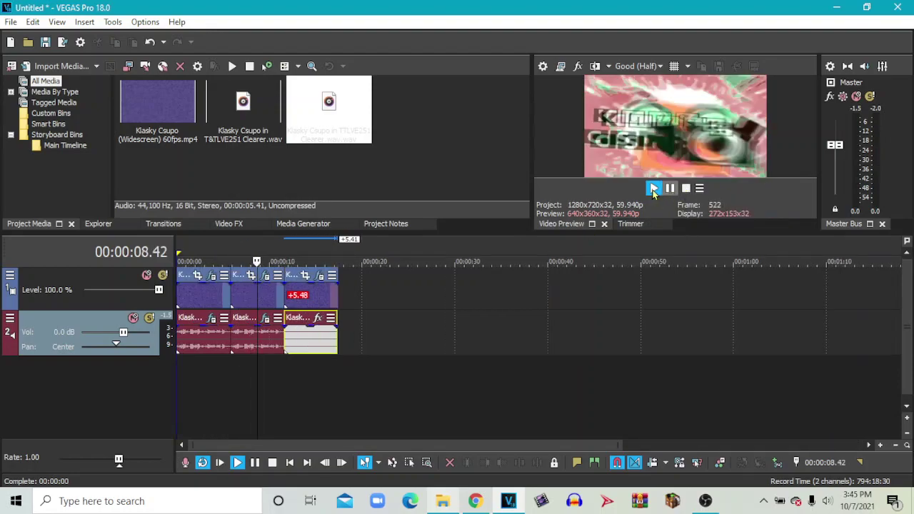
{"action": "left_click", "coordinate": [654, 189]}
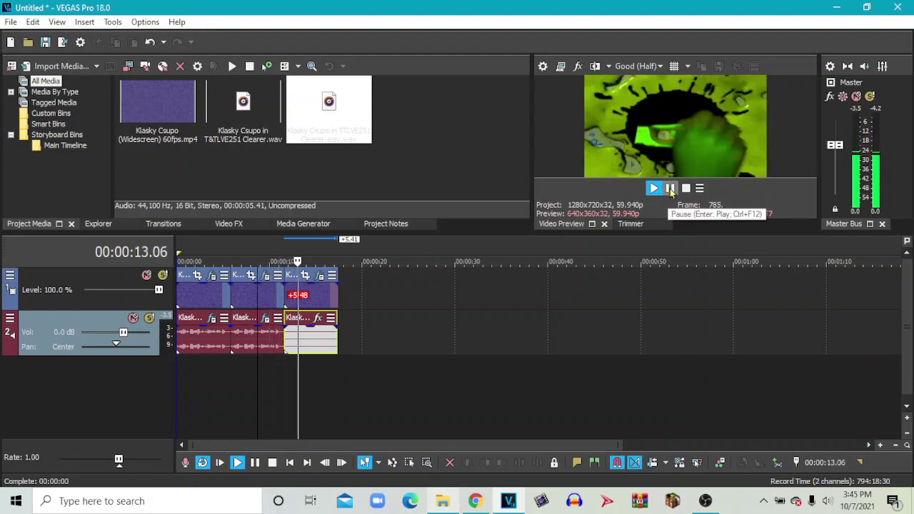
{"action": "key", "text": "Return"}
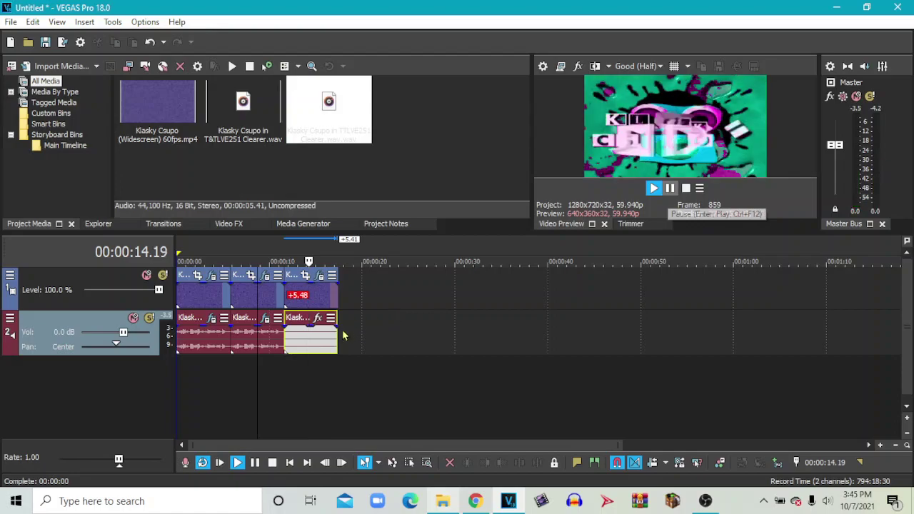
Step: Move the converted WAV clip onto a new audio track below and raise that track's volume to 12.0 dB
{"action": "scroll", "coordinate": [342, 329], "scroll_direction": "up", "scroll_amount": 5}
{"action": "scroll", "coordinate": [471, 323], "scroll_direction": "up", "scroll_amount": 4}
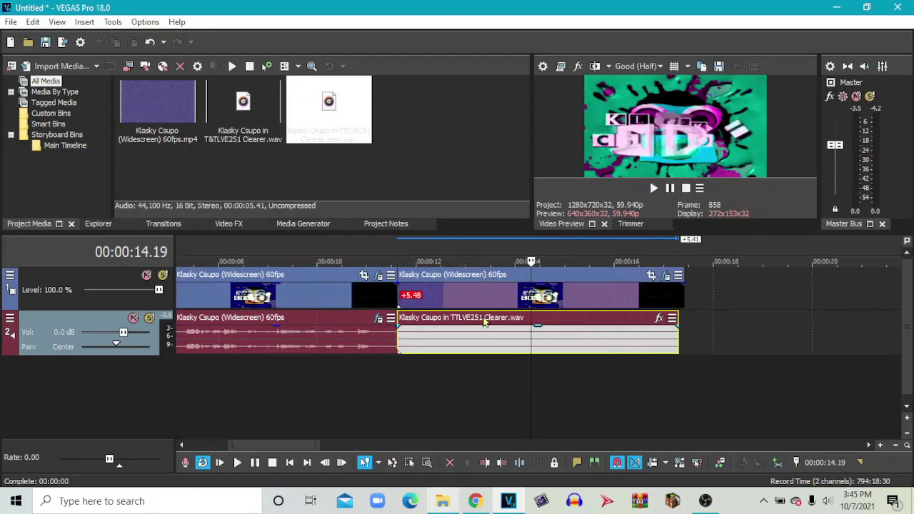
{"action": "left_click", "coordinate": [502, 374]}
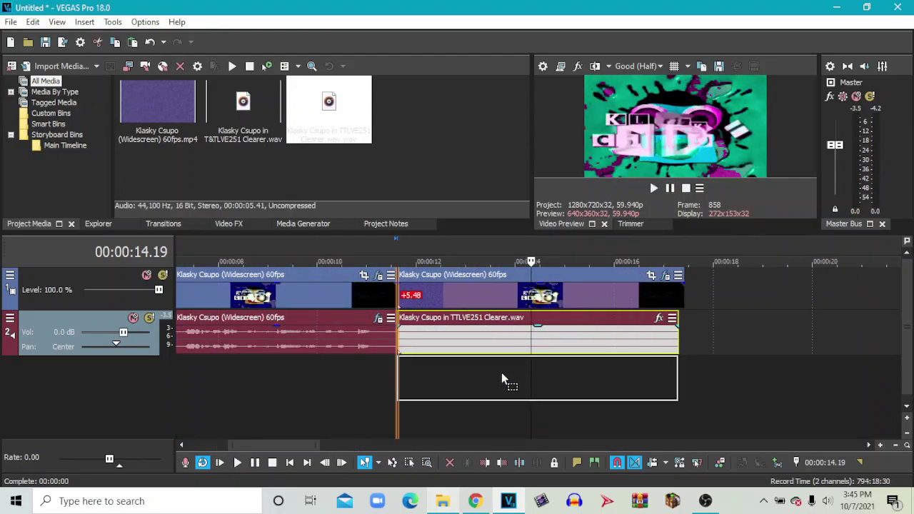
{"action": "left_click_drag", "start_coordinate": [488, 377], "coordinate": [488, 378]}
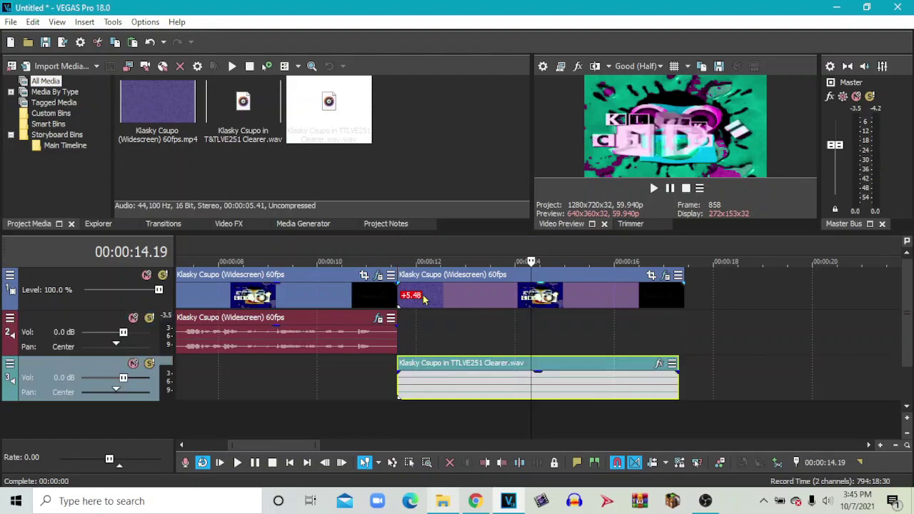
{"action": "scroll", "coordinate": [523, 402], "scroll_direction": "left", "scroll_amount": 3}
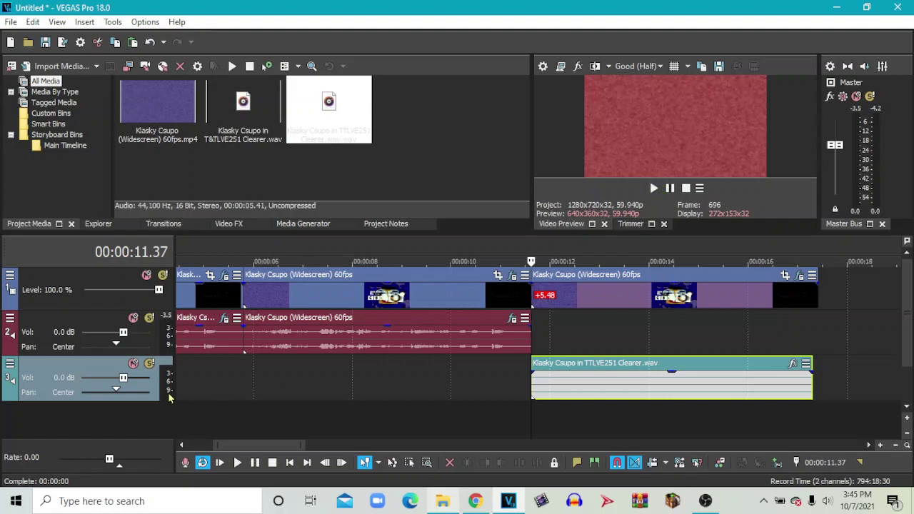
{"action": "left_click_drag", "start_coordinate": [127, 377], "coordinate": [125, 378]}
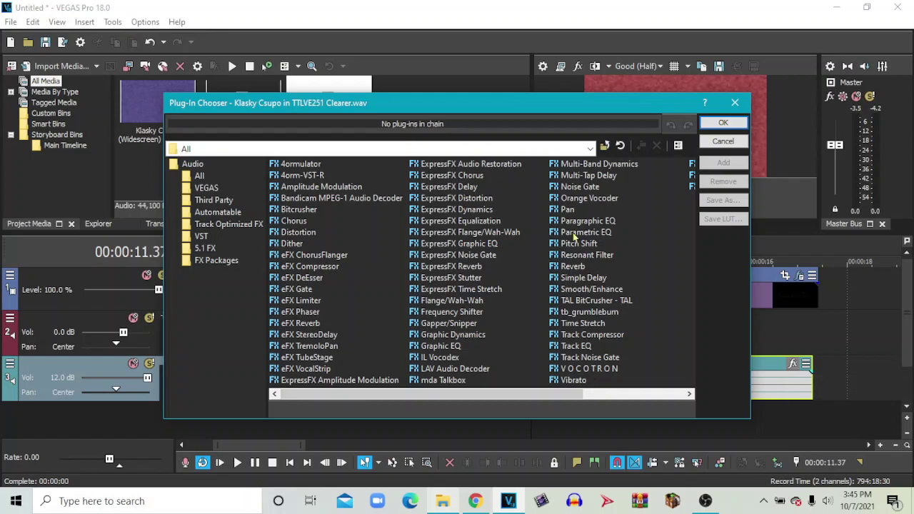
Step: Add the Volume effect to the converted WAV clip, leaving its settings at default
{"action": "scroll", "coordinate": [582, 200], "scroll_direction": "down", "scroll_amount": 1}
{"action": "double_click", "coordinate": [572, 164]}
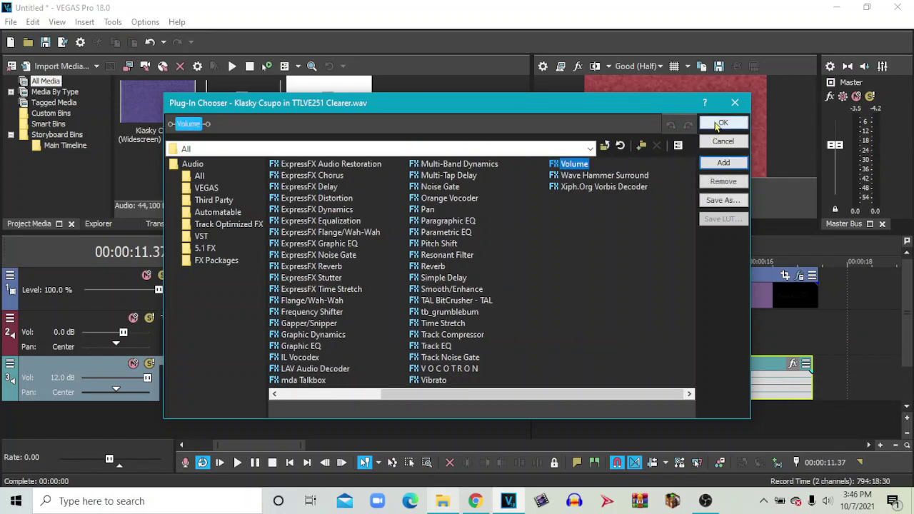
{"action": "left_click", "coordinate": [715, 123]}
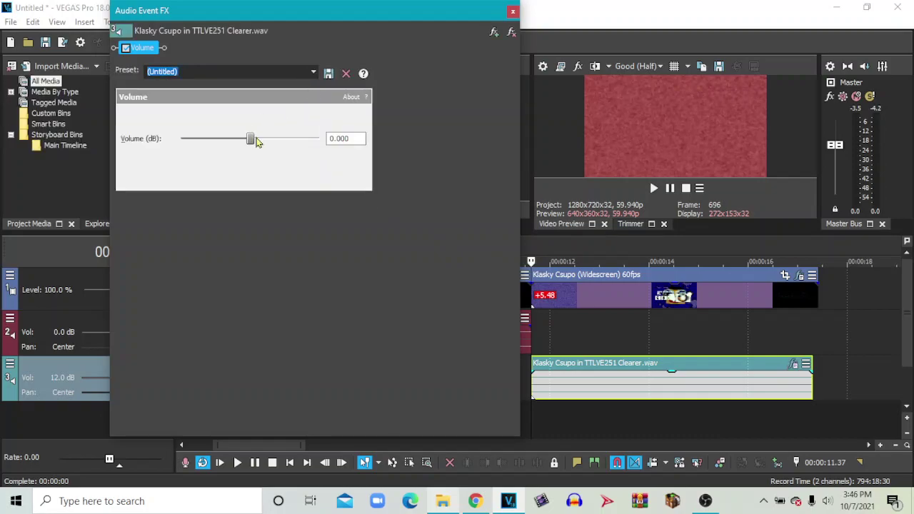
{"action": "left_click", "coordinate": [513, 12]}
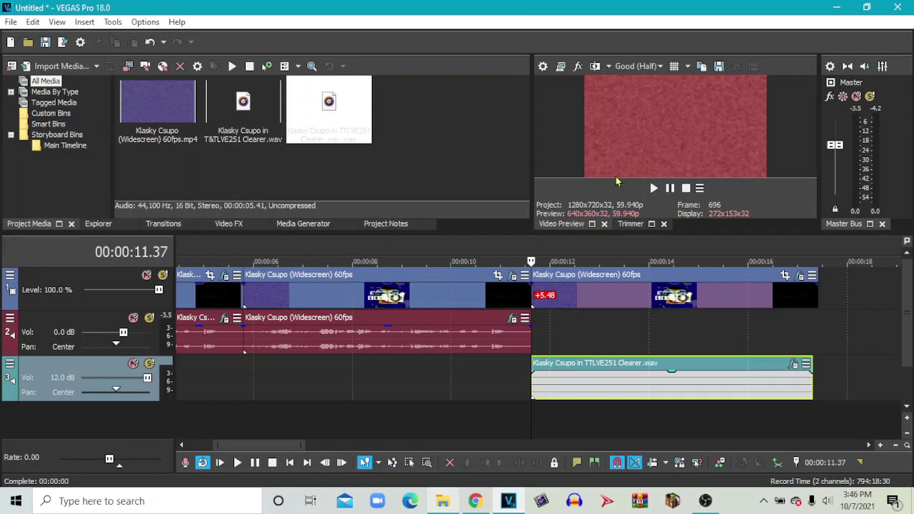
Step: Preview the third clip with its boosted WAV audio, and replay the timeline from the start and from the second clip
{"action": "left_click", "coordinate": [657, 190]}
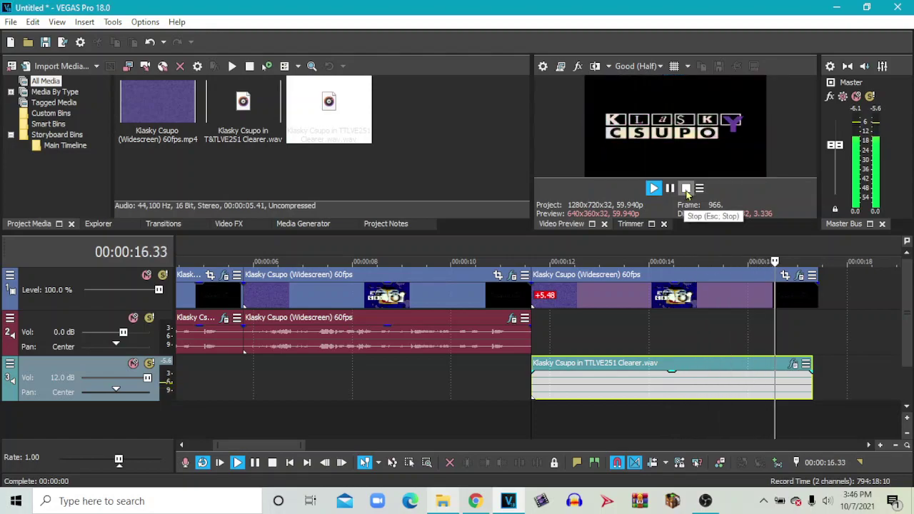
{"action": "left_click", "coordinate": [686, 189]}
{"action": "scroll", "coordinate": [252, 276], "scroll_direction": "down", "scroll_amount": 5}
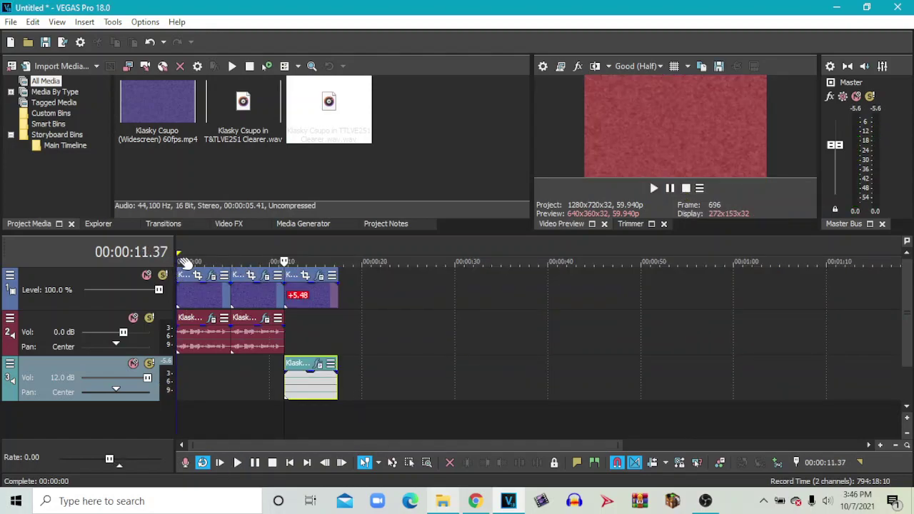
{"action": "left_click", "coordinate": [655, 189]}
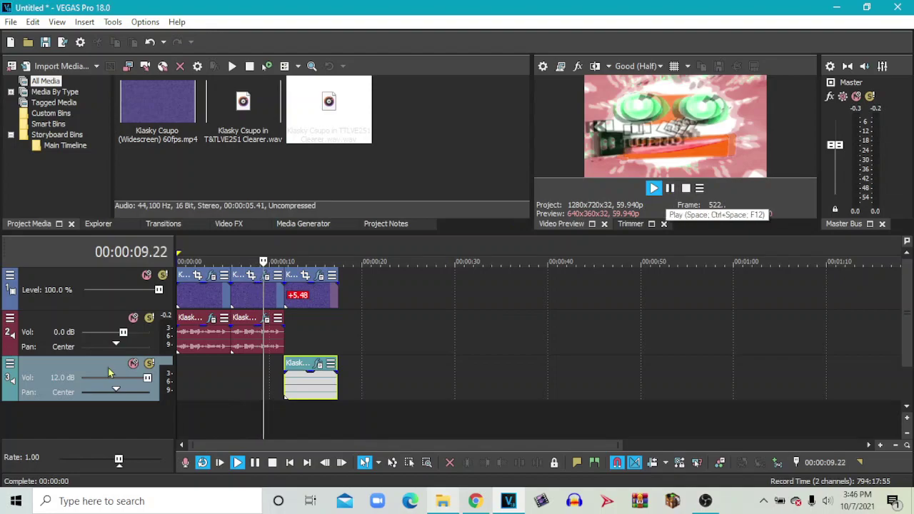
{"action": "scroll", "coordinate": [300, 264], "scroll_direction": "up", "scroll_amount": 3}
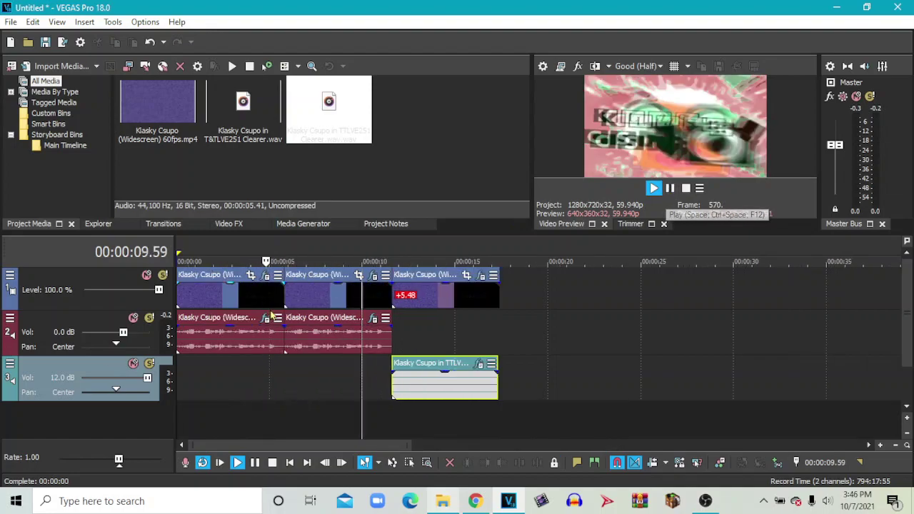
{"action": "left_click", "coordinate": [289, 261]}
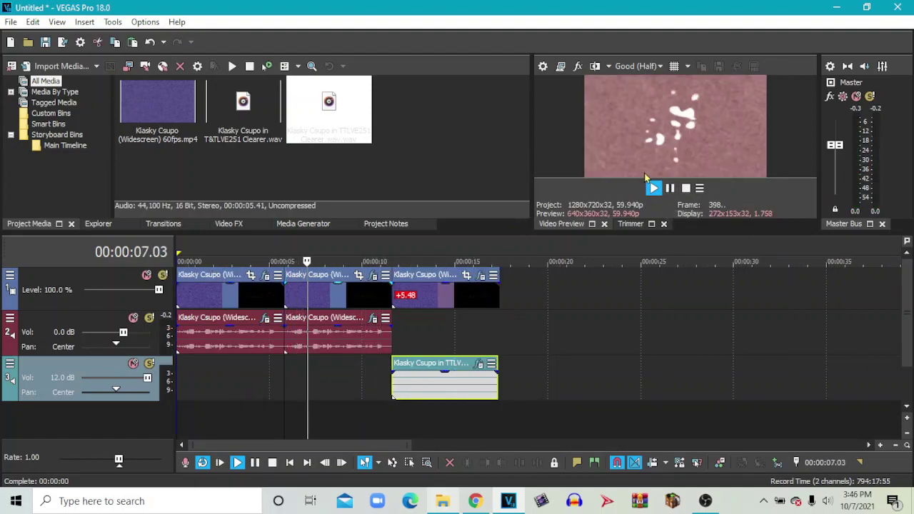